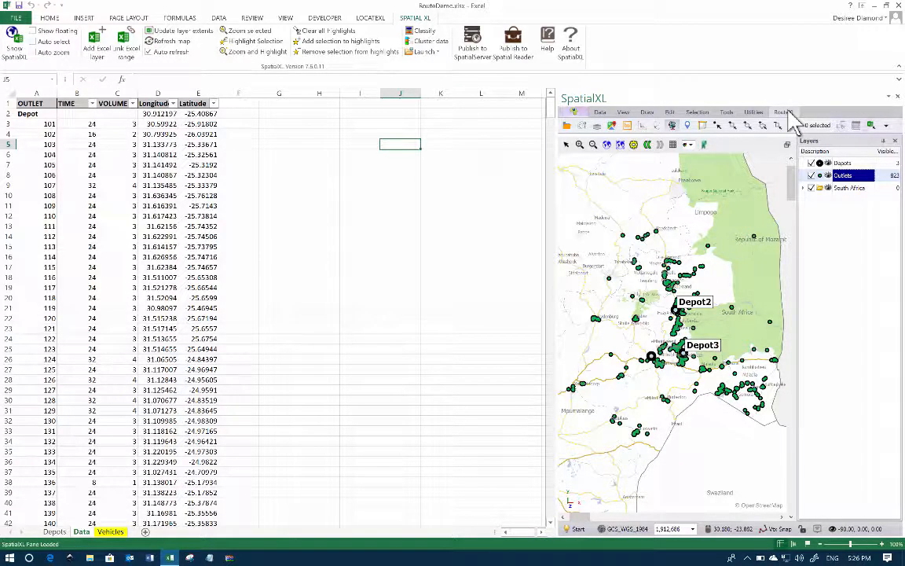
Step: Open RouteXL from the SpatialXL pane
click(790, 112)
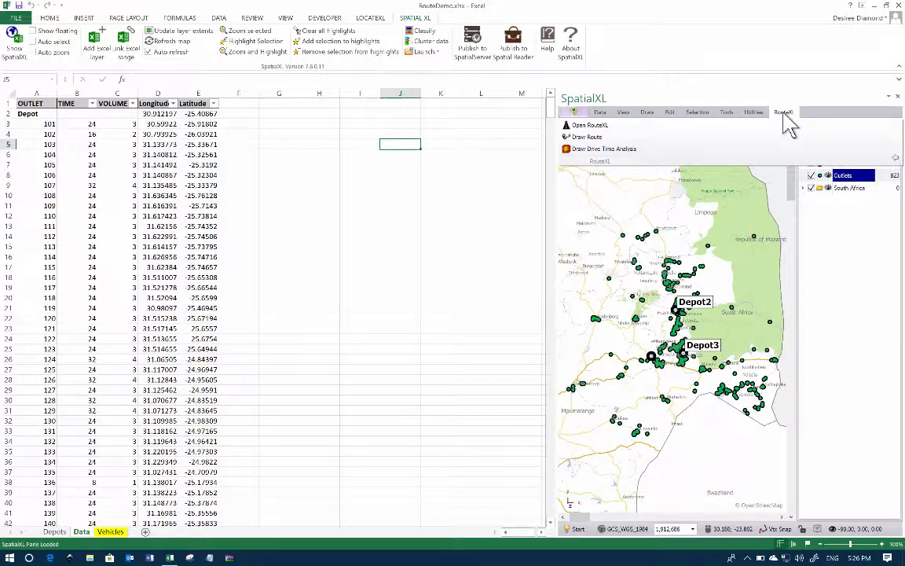
click(595, 128)
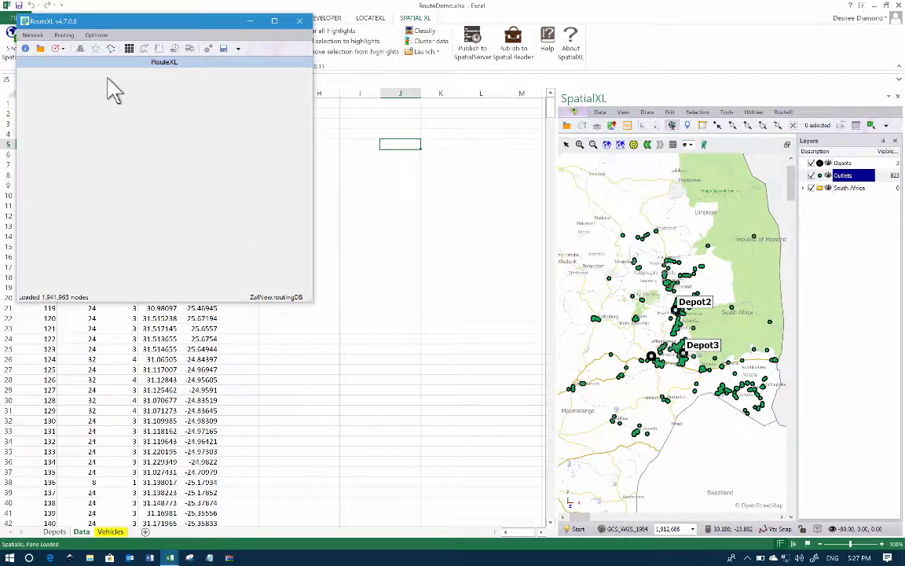
Step: Look at the chooser for loading a routing network file and at the RouteXL licensing information, closing both without changes
click(41, 49)
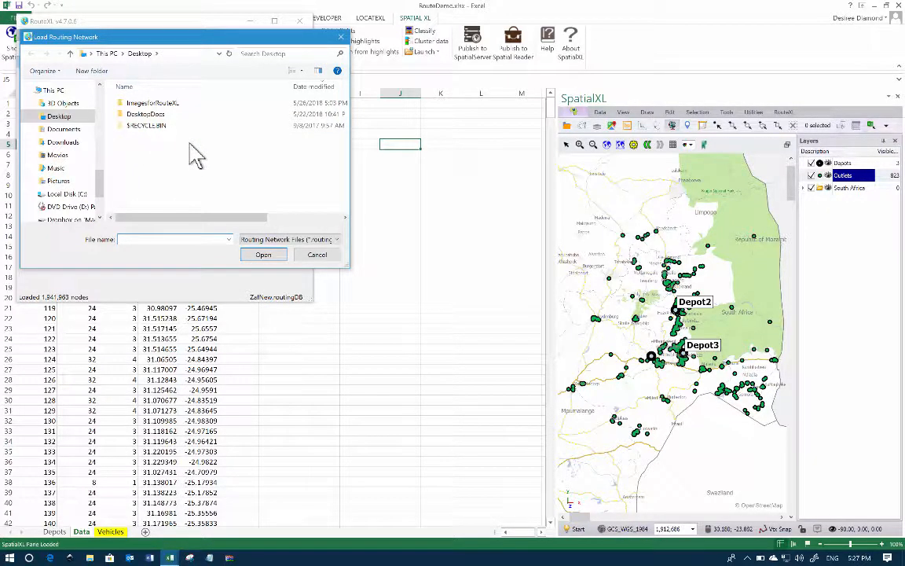
click(316, 255)
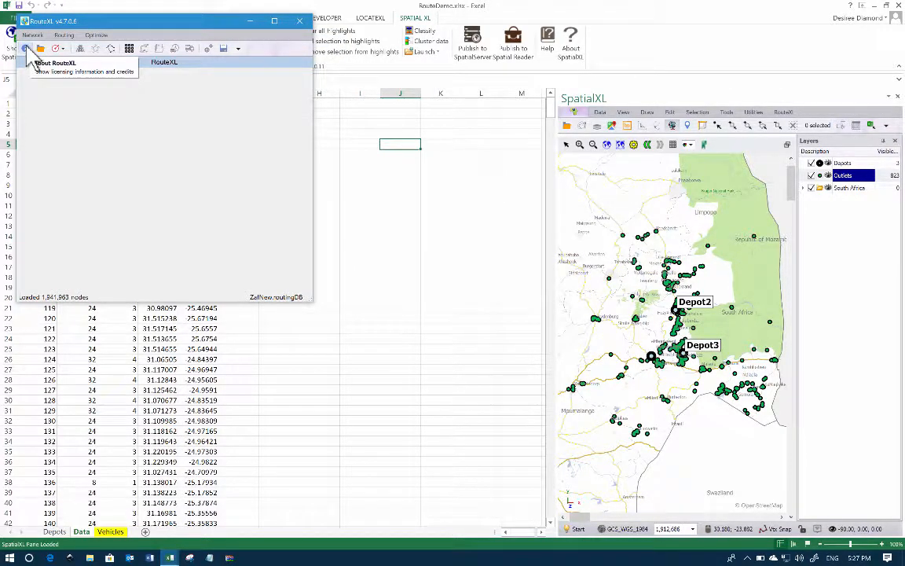
click(26, 50)
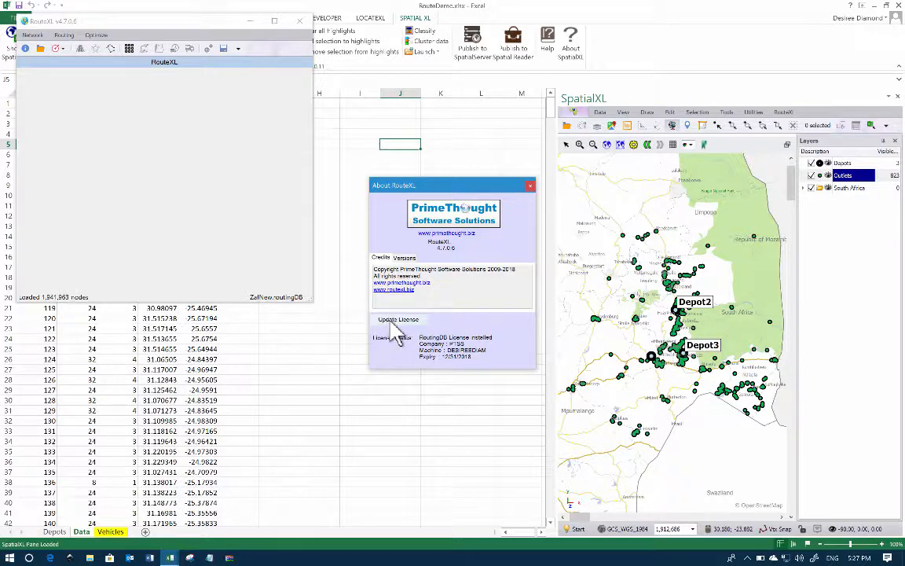
click(530, 186)
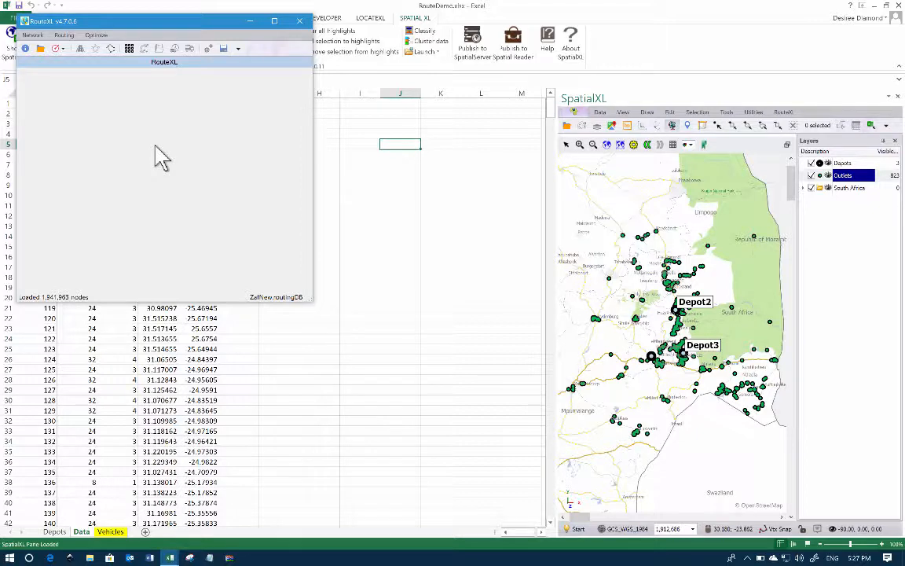
Step: Calculate a distance route drawn by map clicks, from the westernmost outlet of the northern group to the outlet far east of it
click(80, 48)
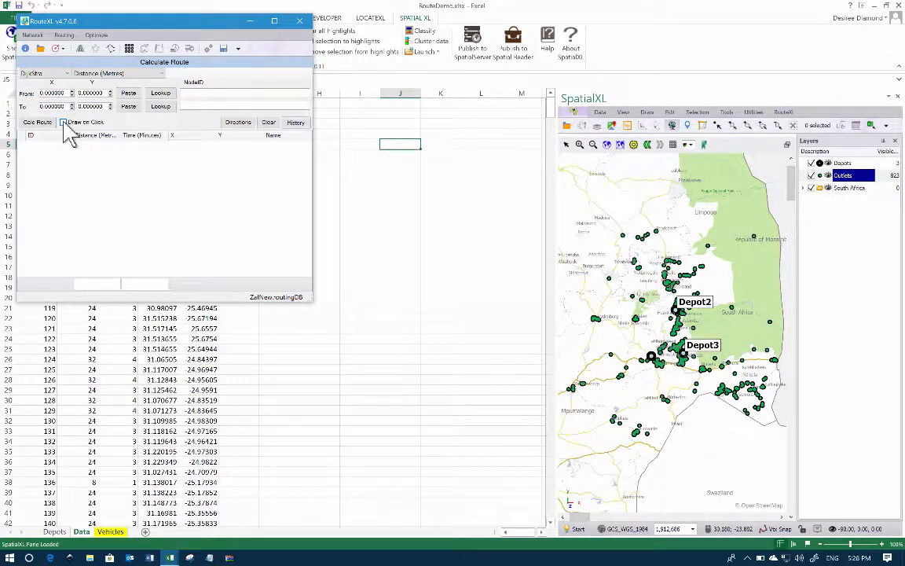
click(622, 234)
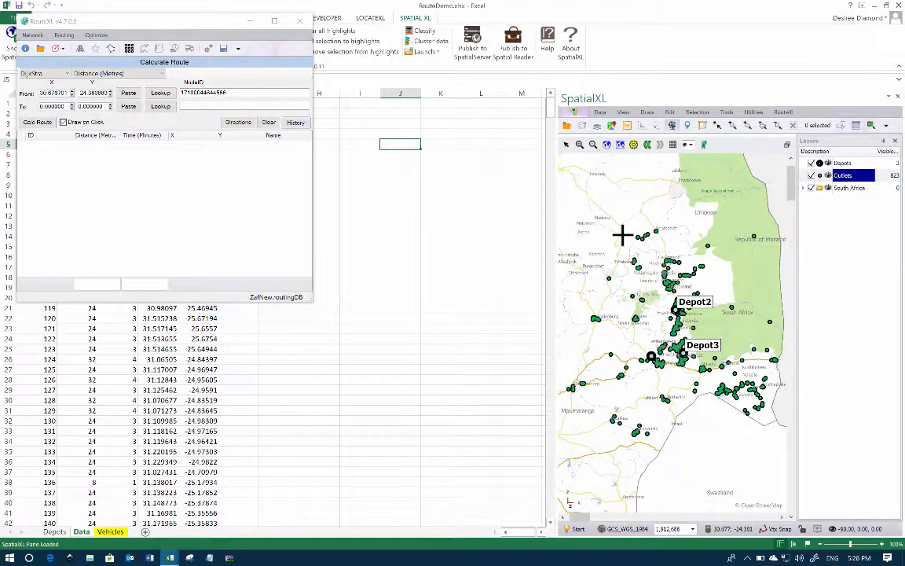
click(753, 237)
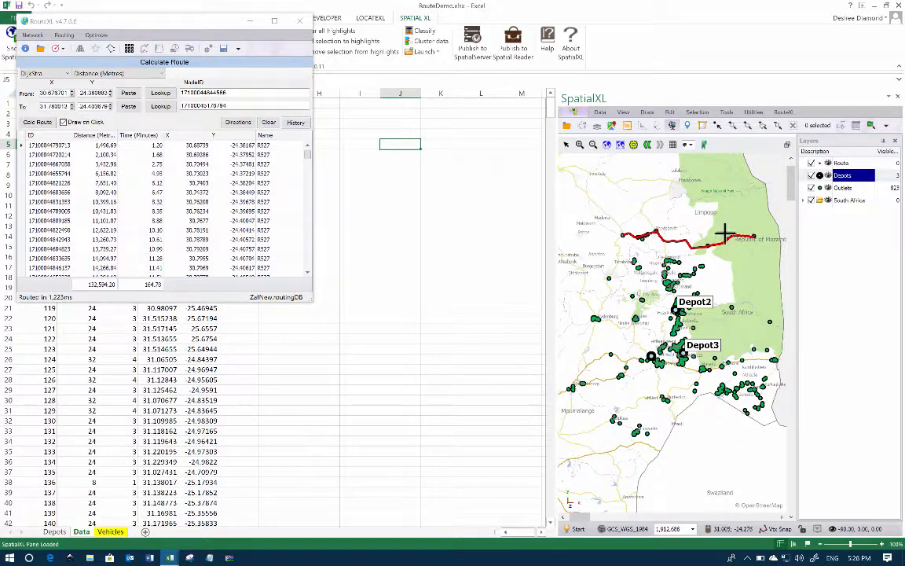
Step: Enlarge the RouteXL window to show more route rows, and read through the route's turn-by-turn directions
drag(312, 303, 312, 304)
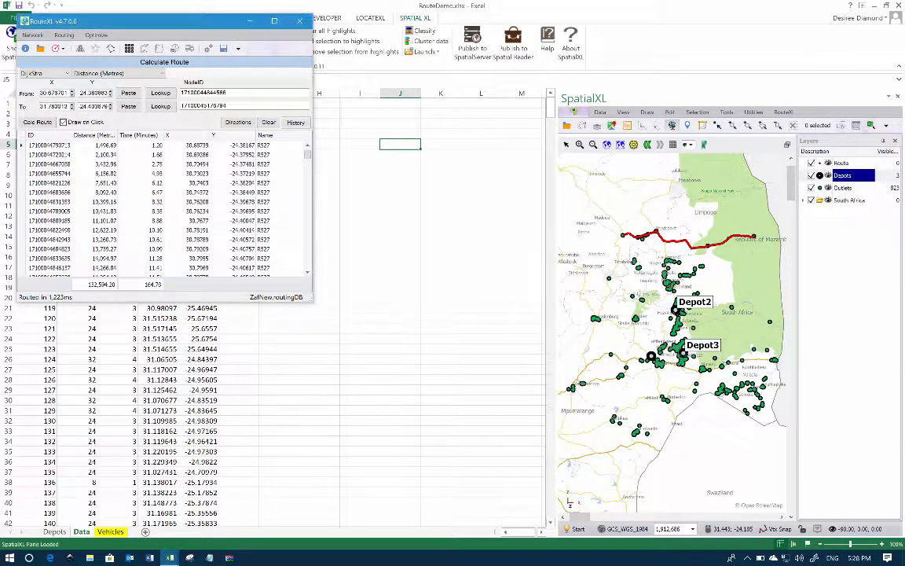
drag(352, 415, 379, 469)
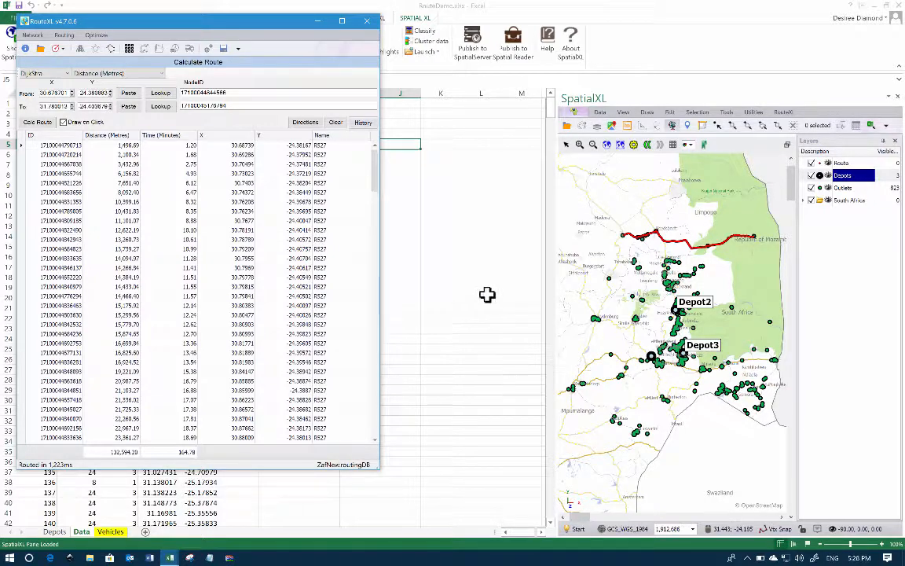
click(306, 123)
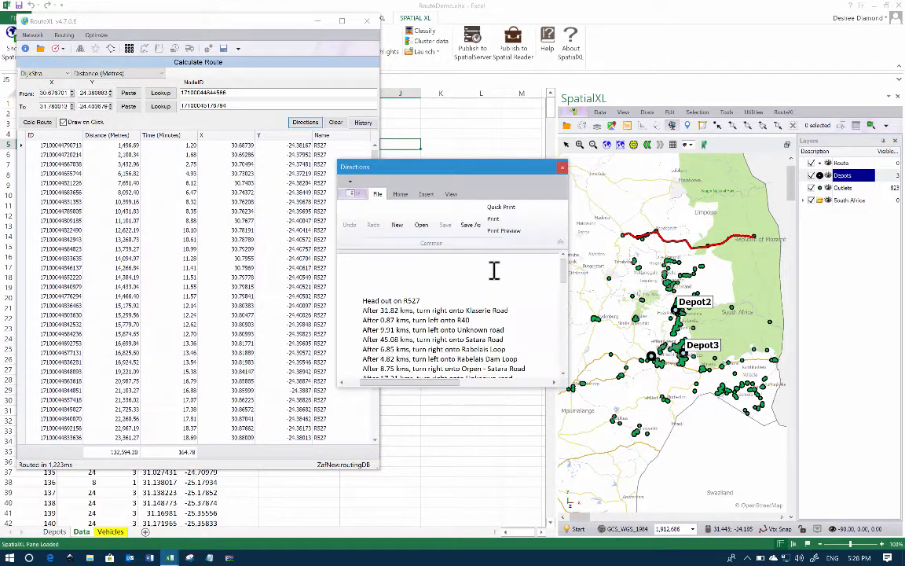
mouse_move(561, 276)
mouse_down()
mouse_move(561, 342)
mouse_move(561, 278)
mouse_up()
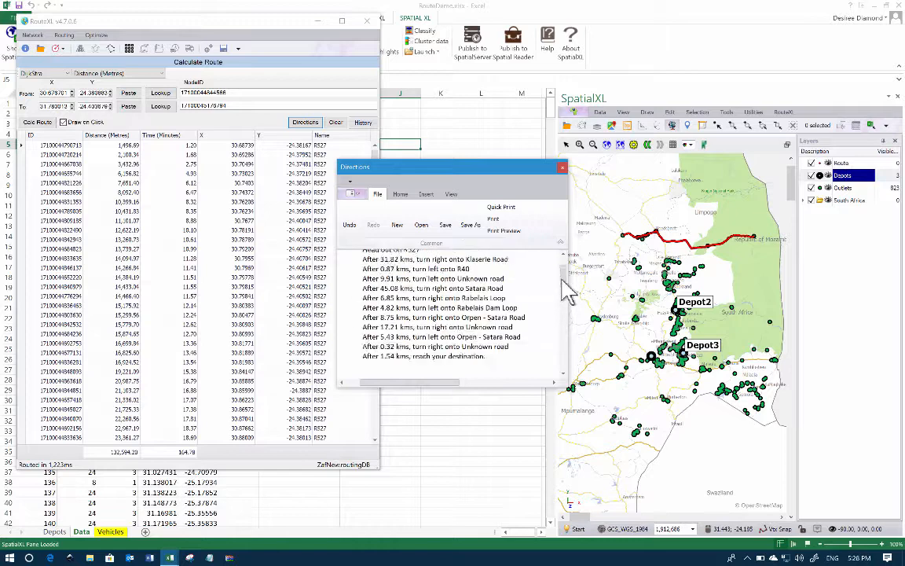
click(562, 166)
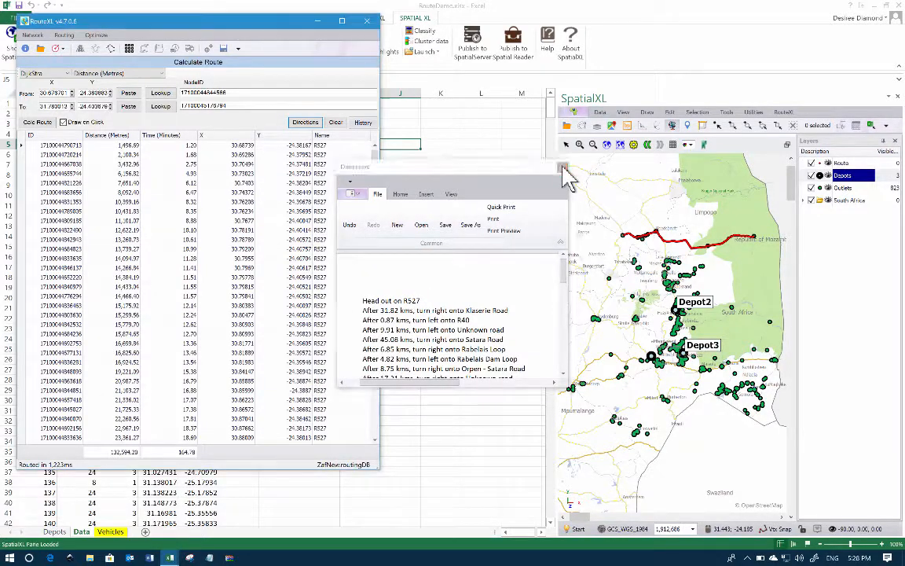
Step: Clear the calculated route results and remove the Route layer from the map
click(335, 123)
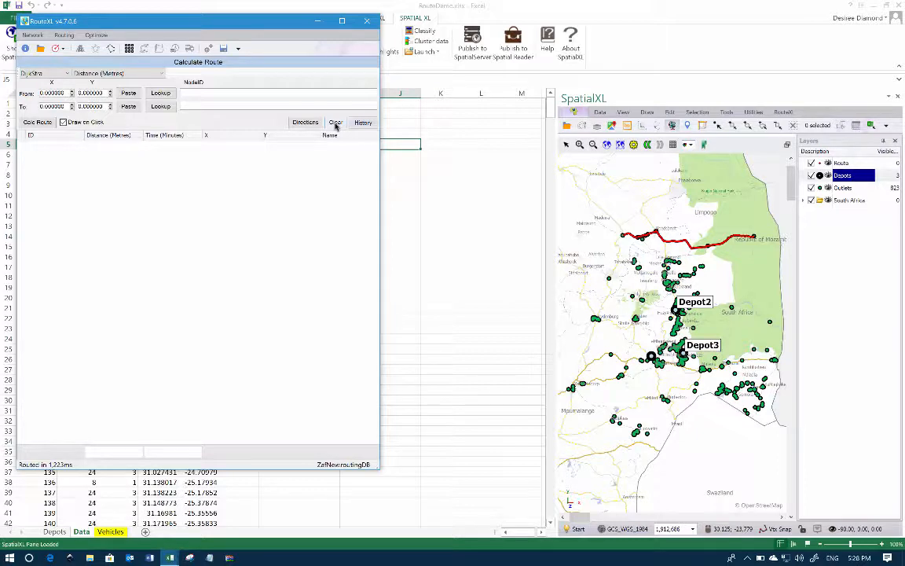
click(841, 168)
key(Up)
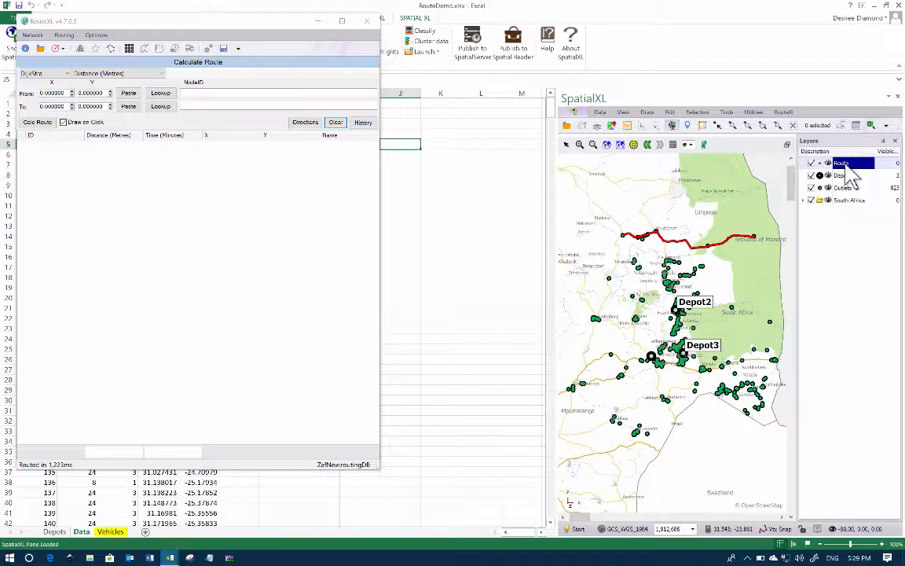
right_click(851, 171)
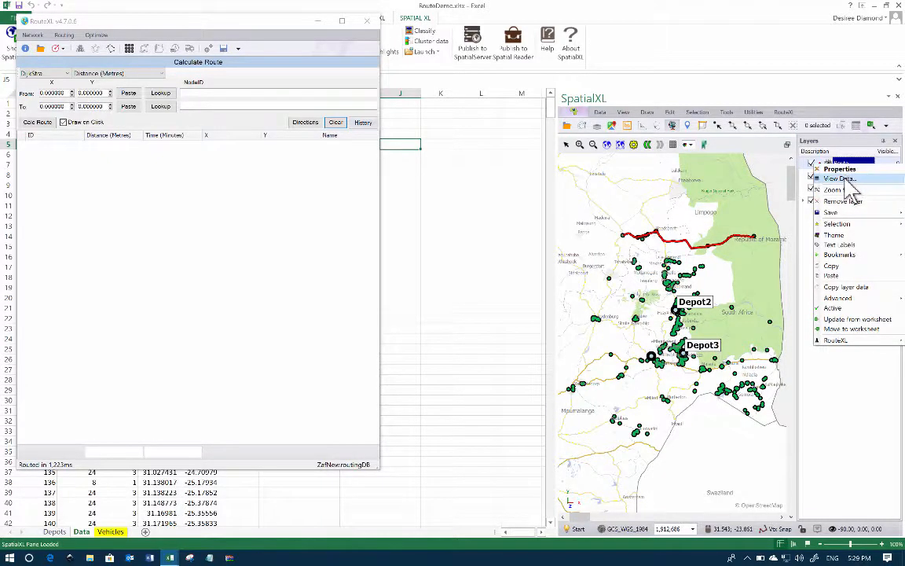
key(Escape)
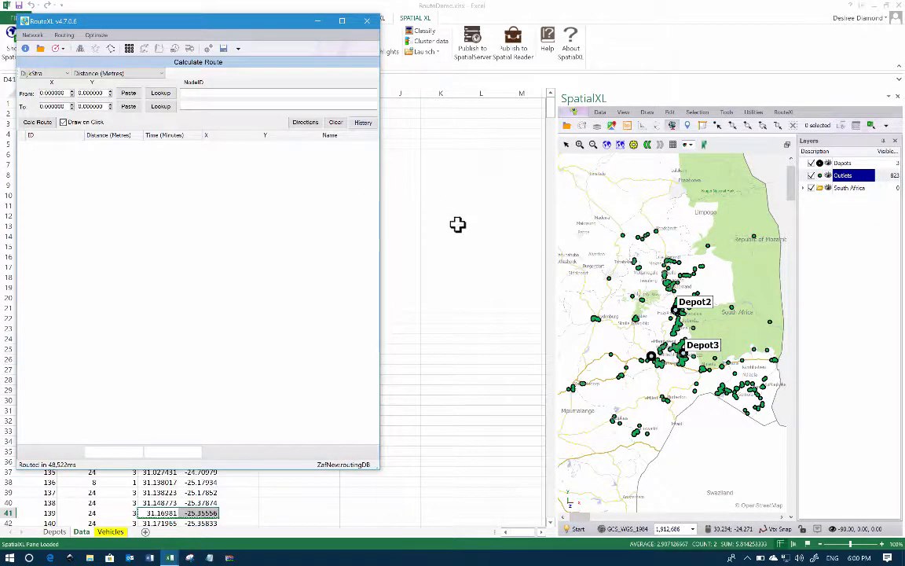
Step: Calculate a route in the opposite direction, from the far-eastern northern outlet to the westernmost outlet of the northern group
click(753, 236)
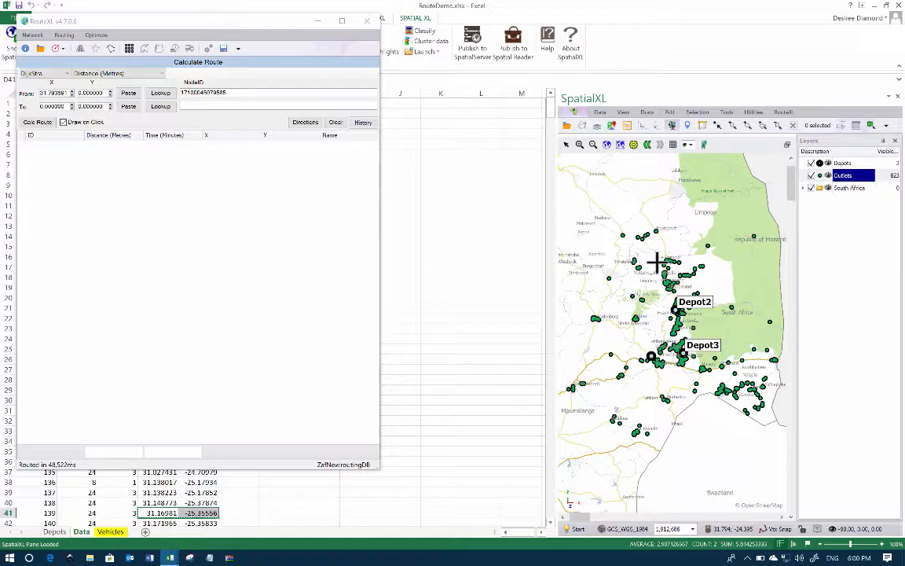
click(620, 233)
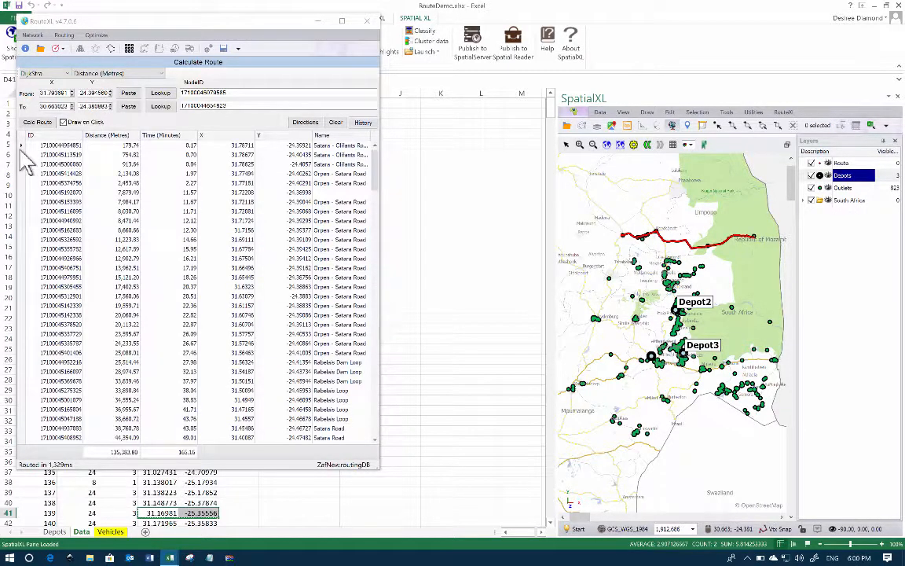
Step: Select the route's result rows and look at the options for copying them to the clipboard or saving them to CSV
drag(21, 151, 24, 428)
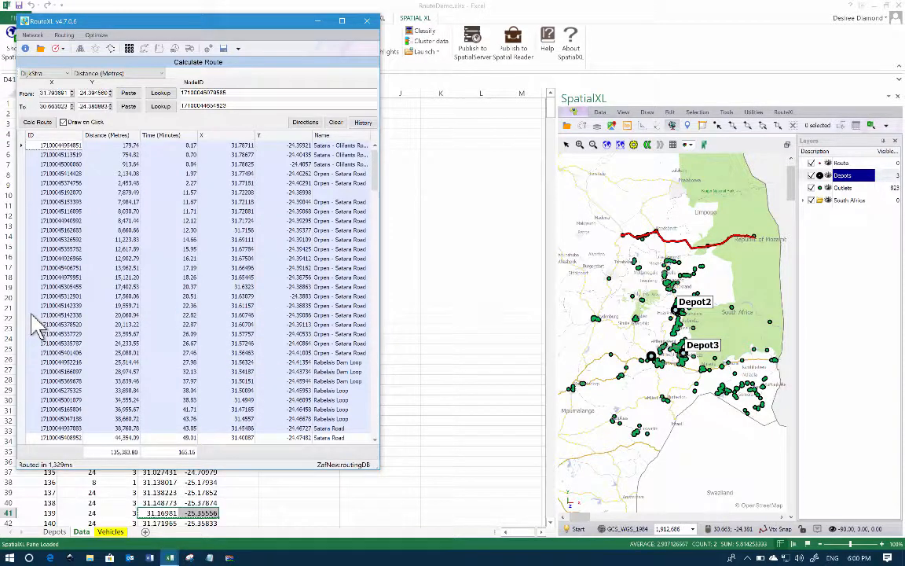
right_click(33, 316)
mouse_move(93, 322)
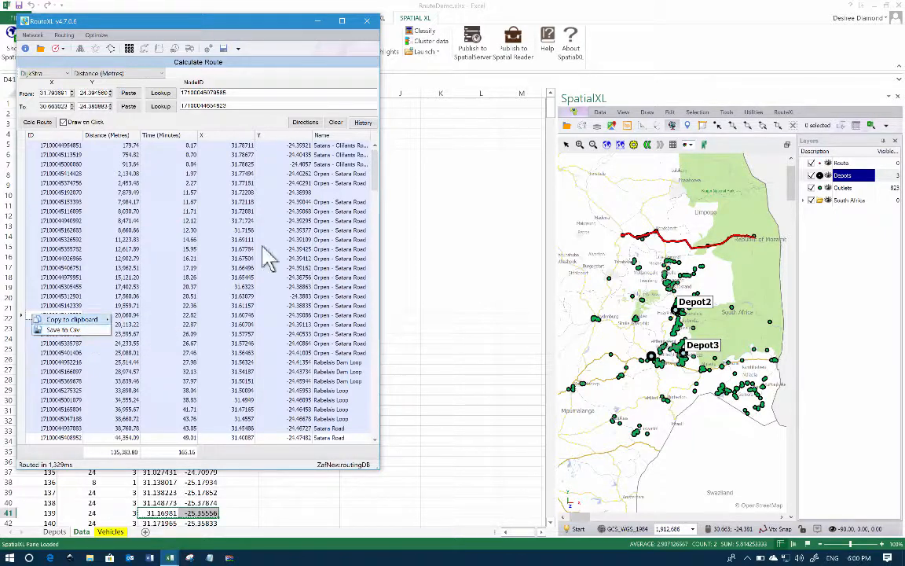
click(455, 226)
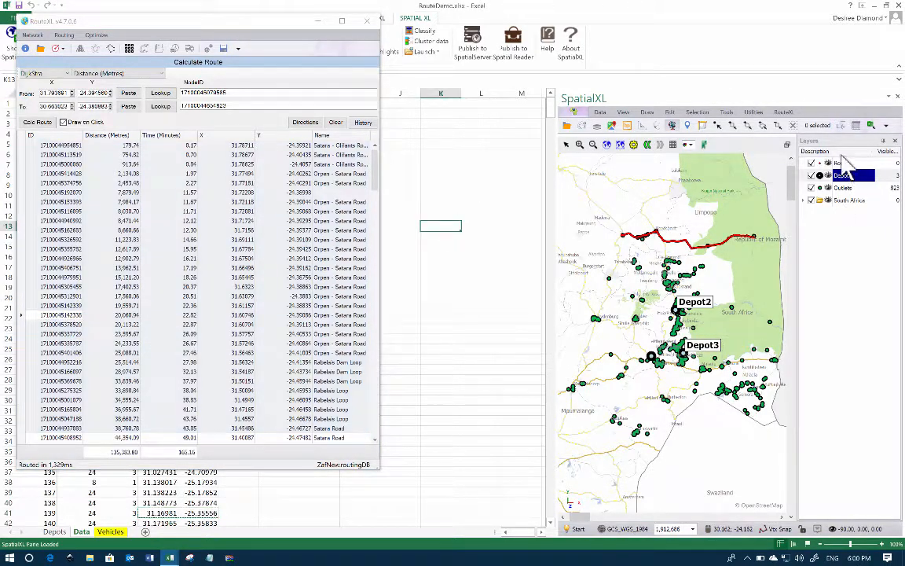
Step: Remove the Route layer without saving its changes and clear the Calculate Route results
click(845, 166)
right_click(847, 177)
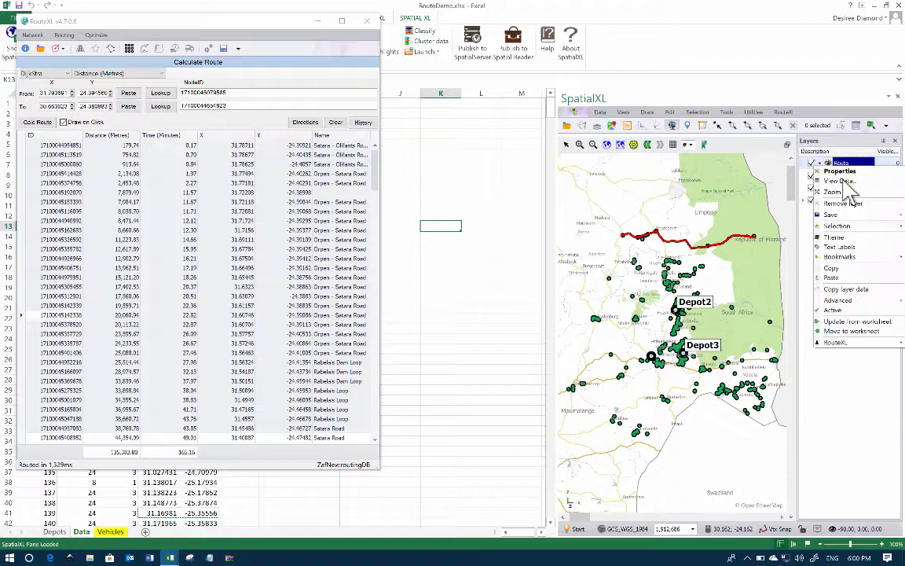
click(821, 185)
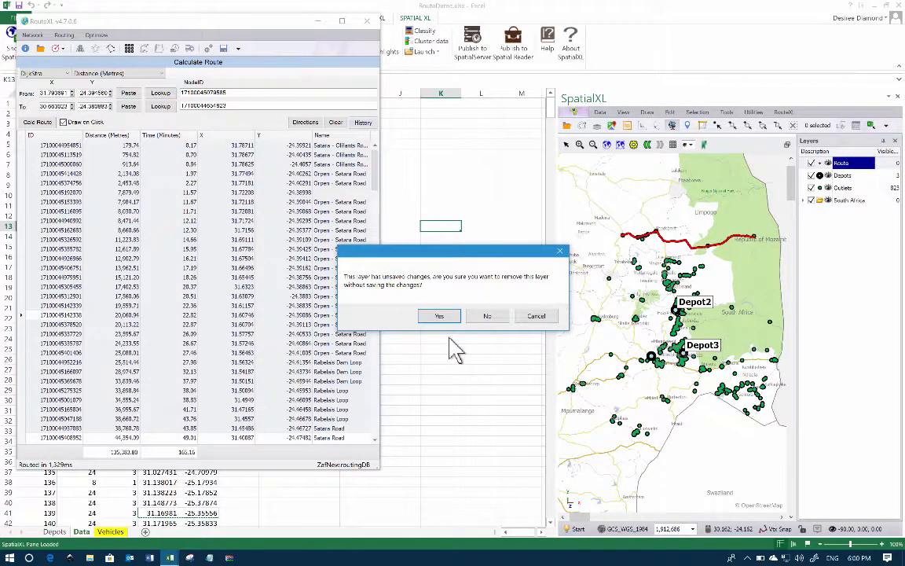
click(439, 316)
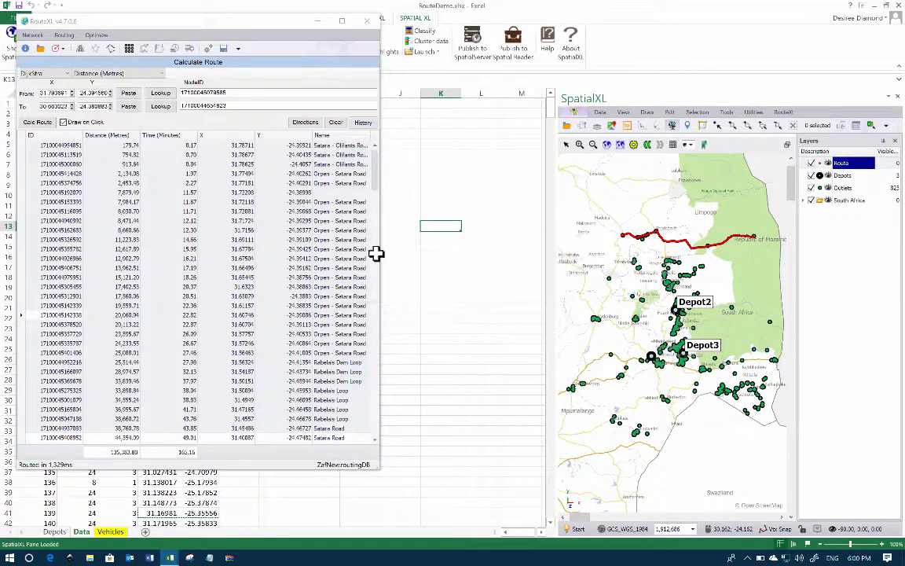
click(336, 124)
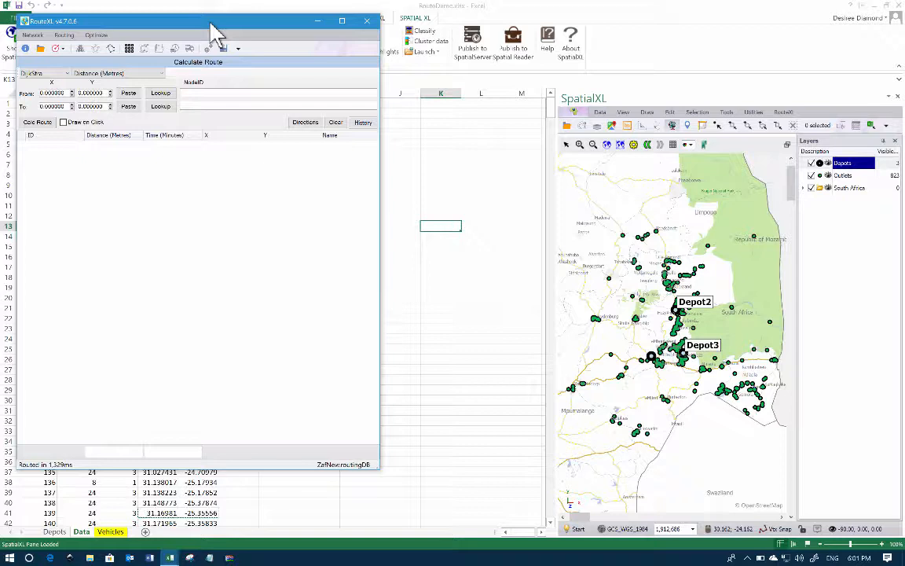
Step: Set up a drive time analysis that runs on map click, measured in Time (Minutes) with a range of 20
click(95, 49)
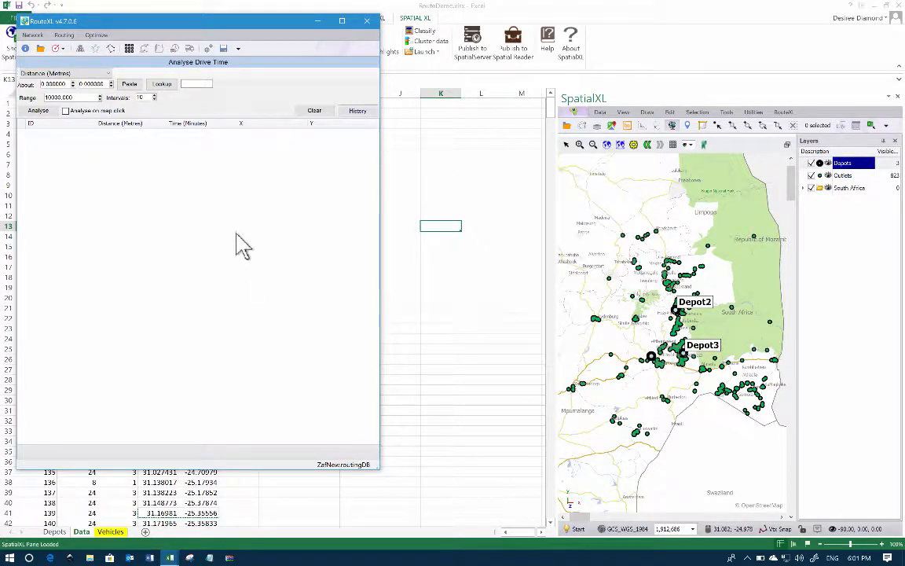
click(65, 110)
click(79, 76)
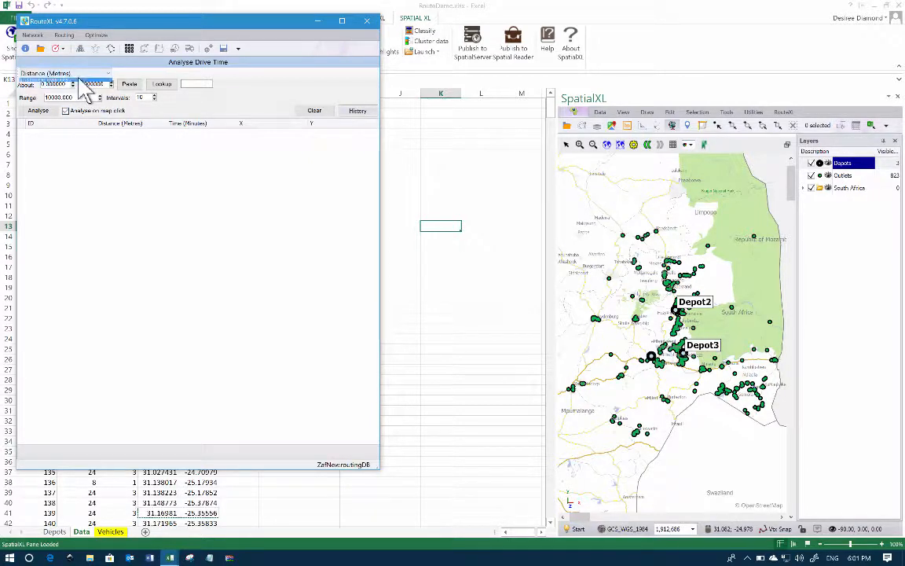
click(76, 91)
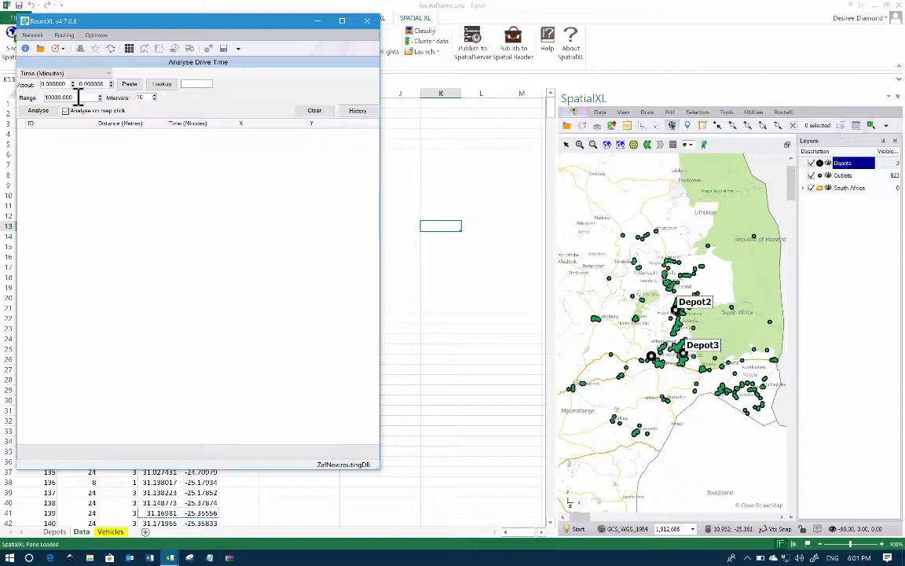
drag(78, 96, 22, 102)
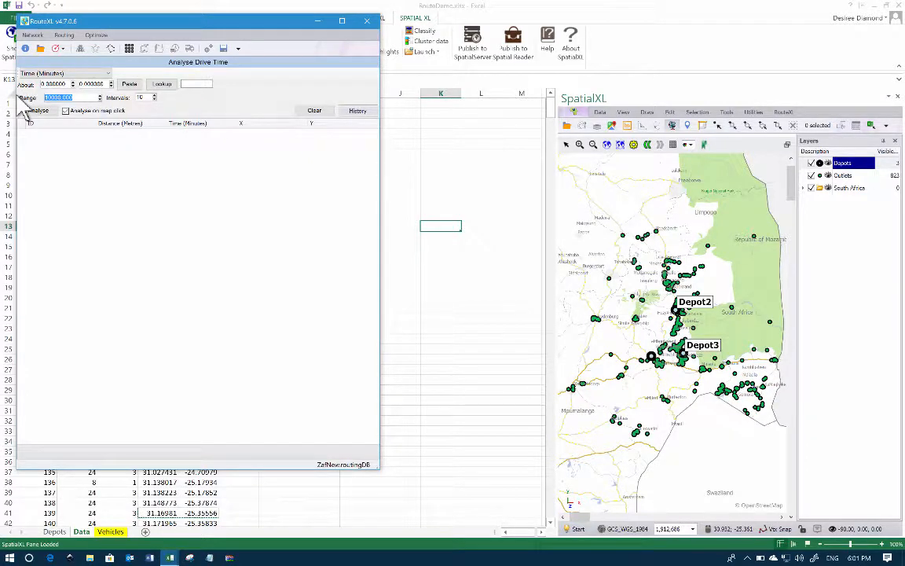
text(20)
click(147, 97)
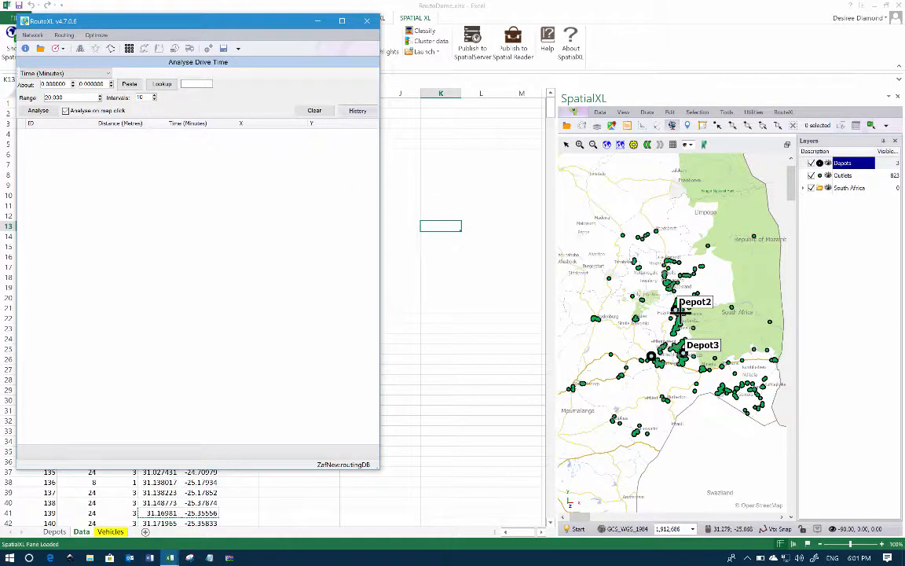
Step: Run the drive time analysis around Depot2, the unlabelled western depot and Depot3 on the map
click(676, 313)
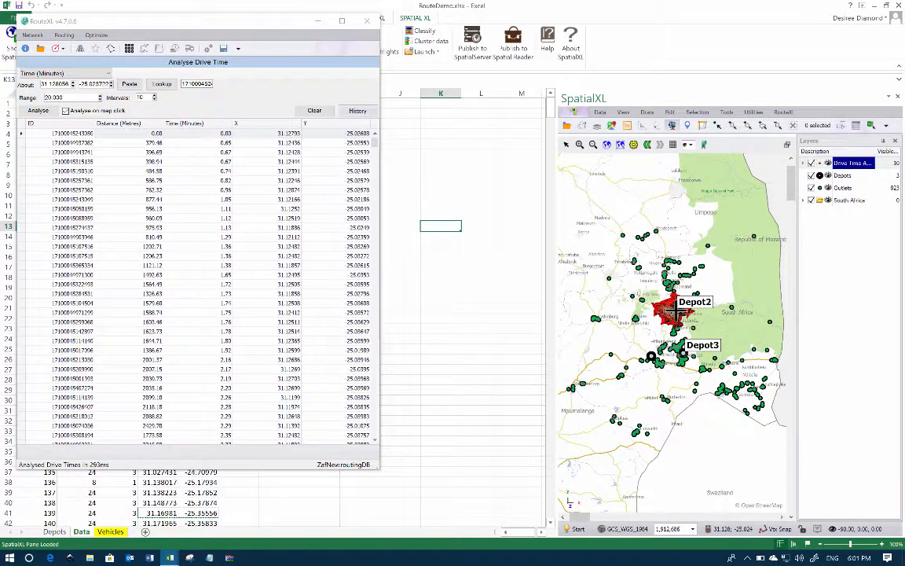
click(651, 357)
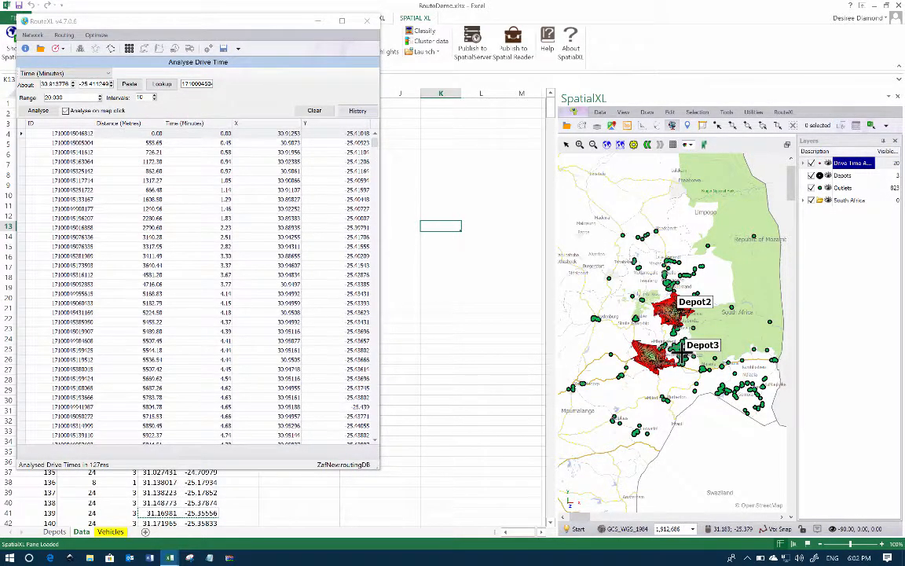
click(682, 357)
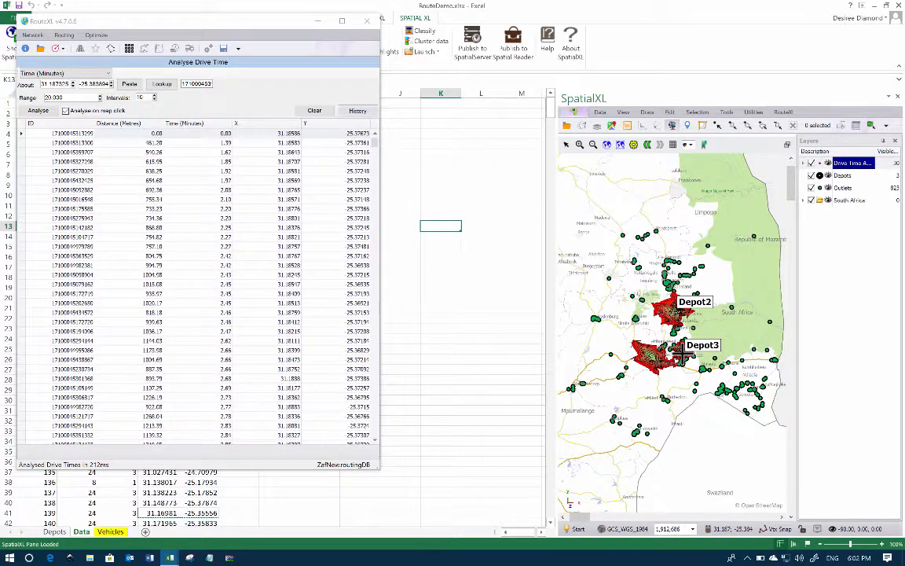
Step: Turn off analysis on map click and zoom the map to the drive time layer to examine its time bands
click(66, 110)
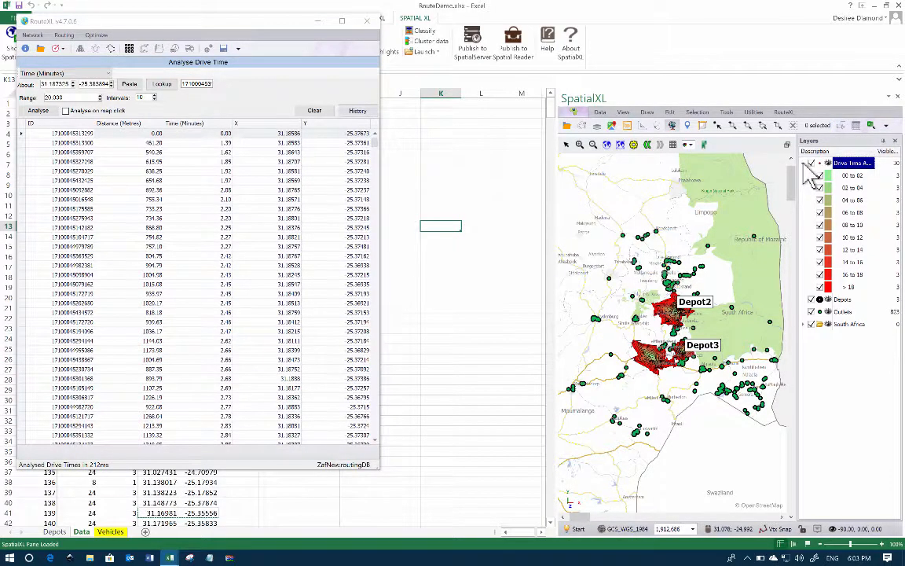
click(621, 146)
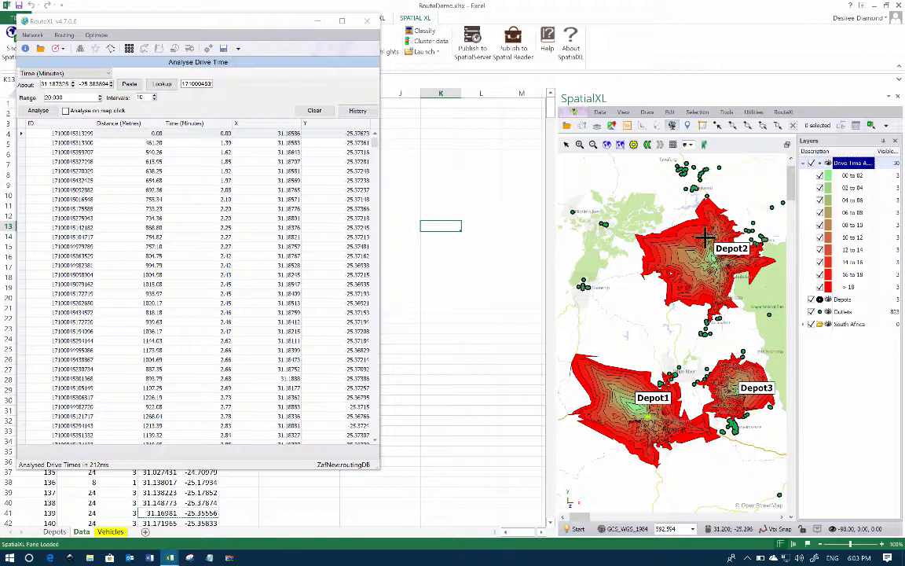
click(804, 163)
Step: Move the Outlets layer above the Drive Time layer so the outlets draw over the drive time areas
click(851, 175)
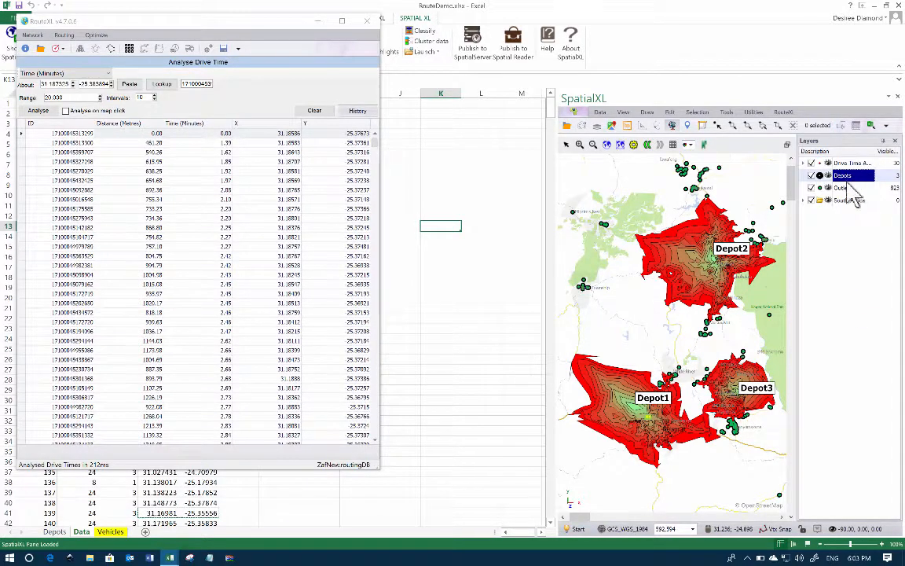
click(852, 189)
drag(849, 194, 835, 170)
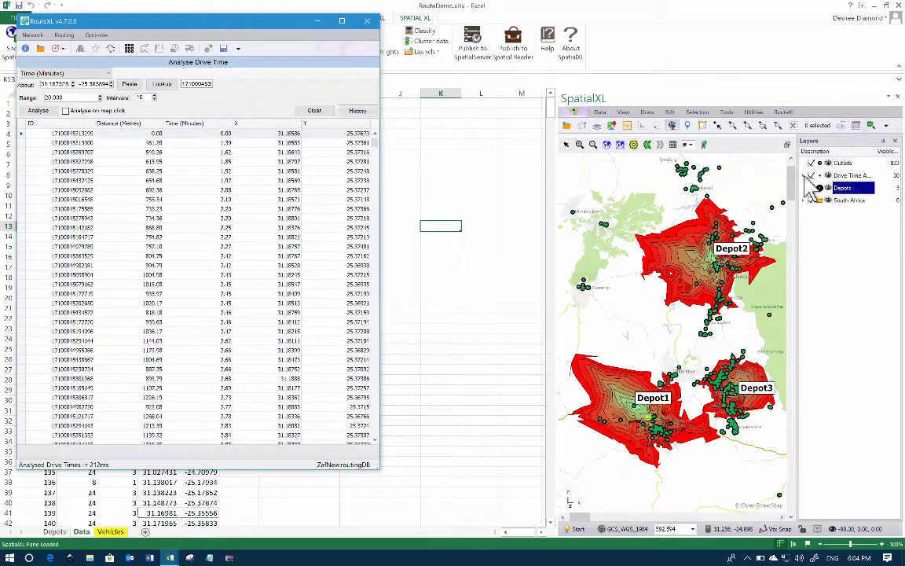
Step: Remove the Drive Time layer without saving its changes and clear the Analyse Drive Time results
click(803, 175)
click(853, 175)
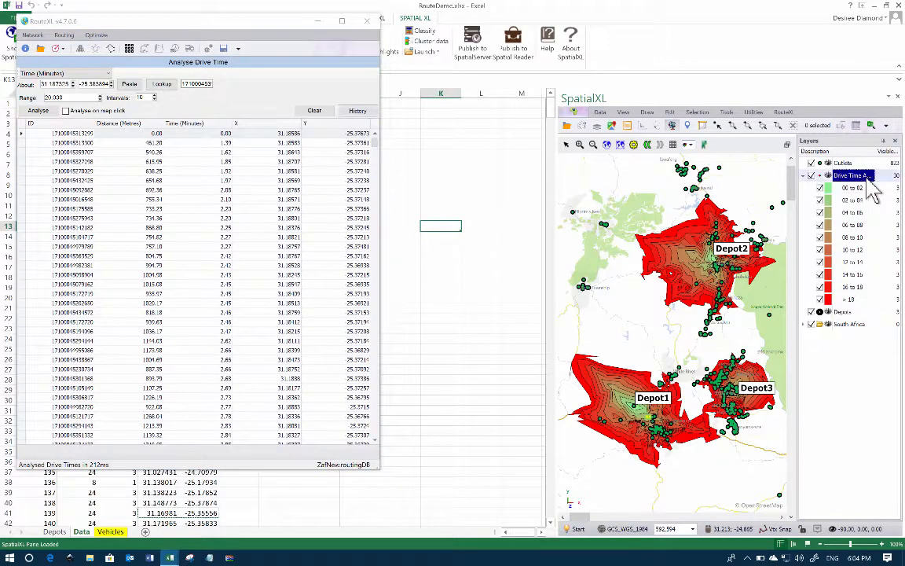
right_click(872, 191)
right_click(851, 178)
click(843, 213)
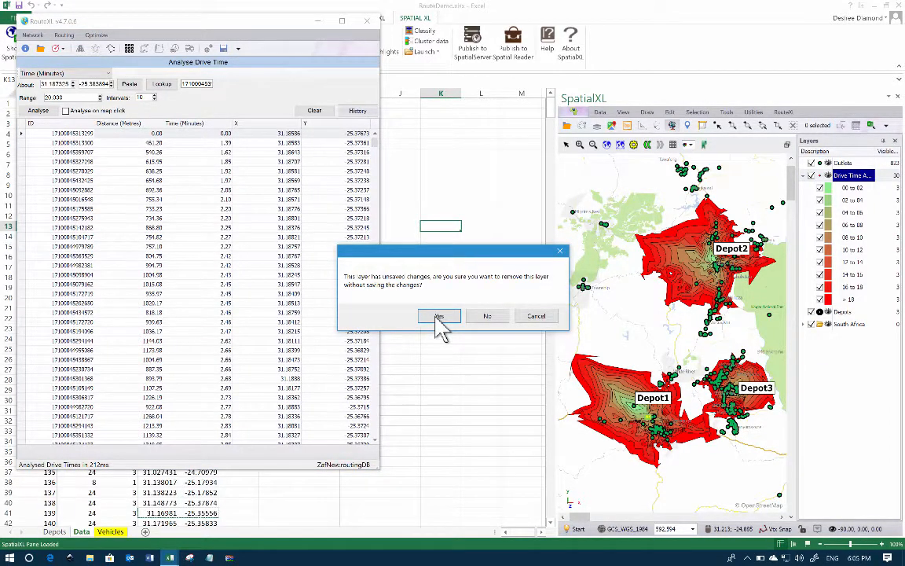
click(437, 317)
click(445, 318)
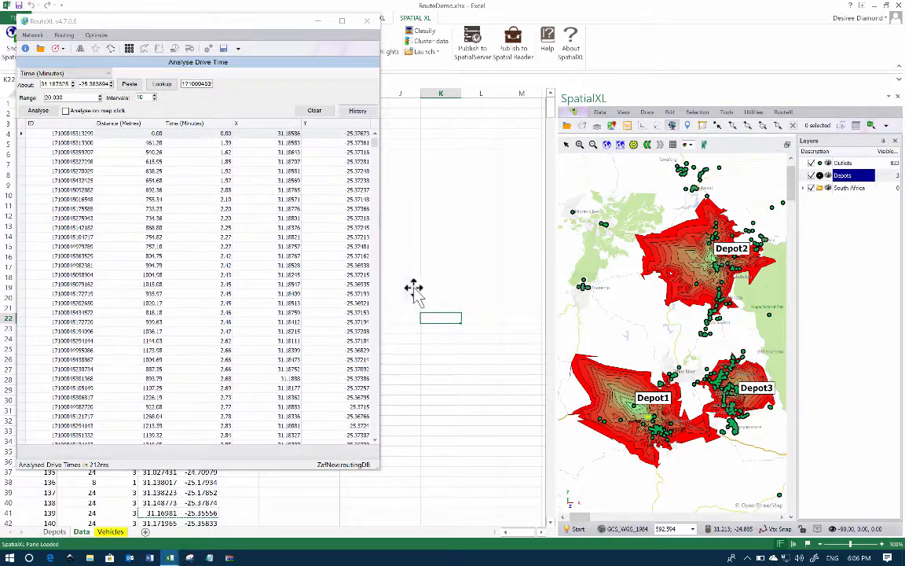
click(313, 111)
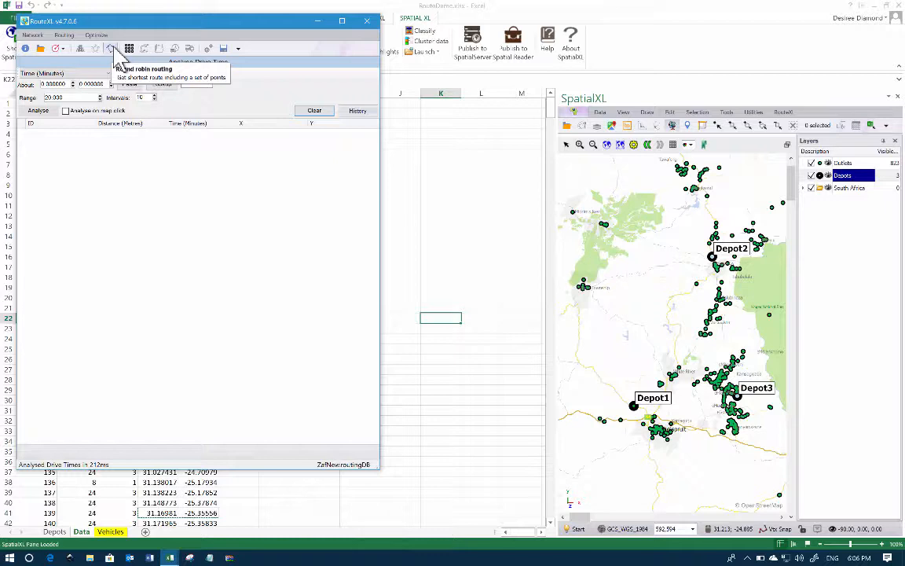
Step: Set up round robin routing on the Outlets layer using Drive weights measured in Time (Minutes)
click(114, 50)
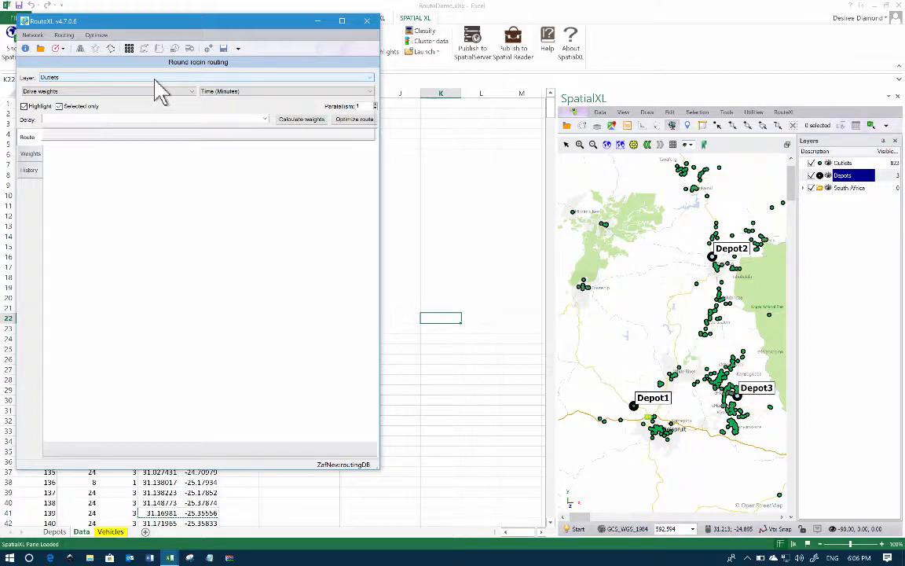
click(154, 79)
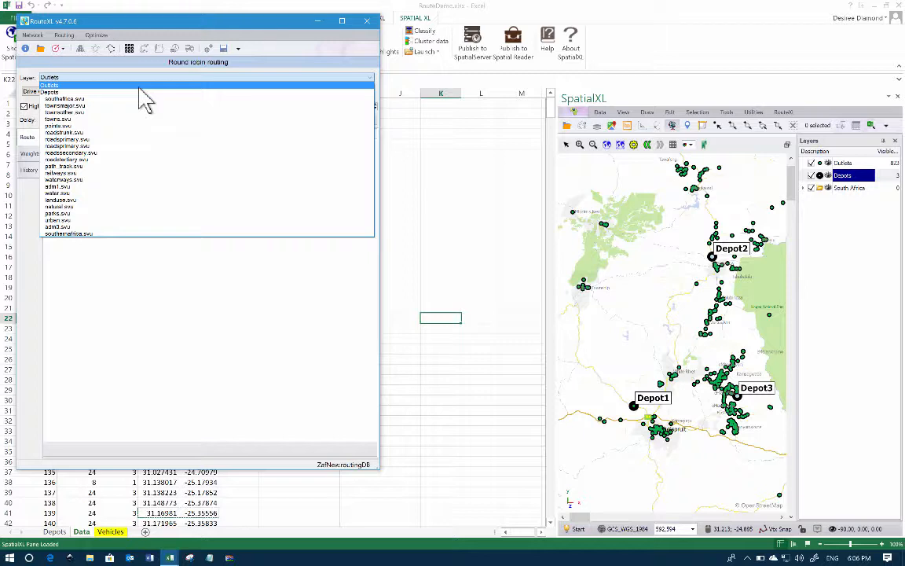
click(139, 85)
click(143, 92)
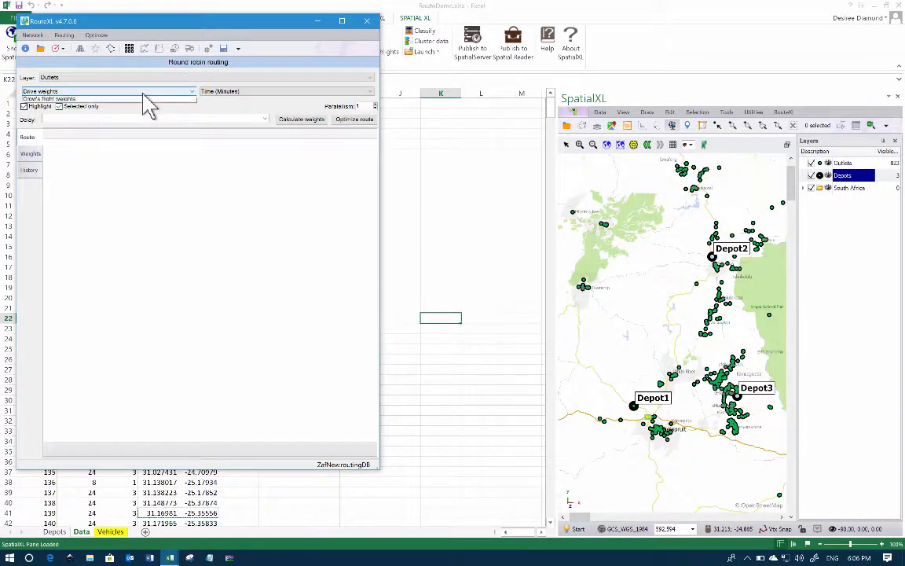
click(142, 92)
click(260, 91)
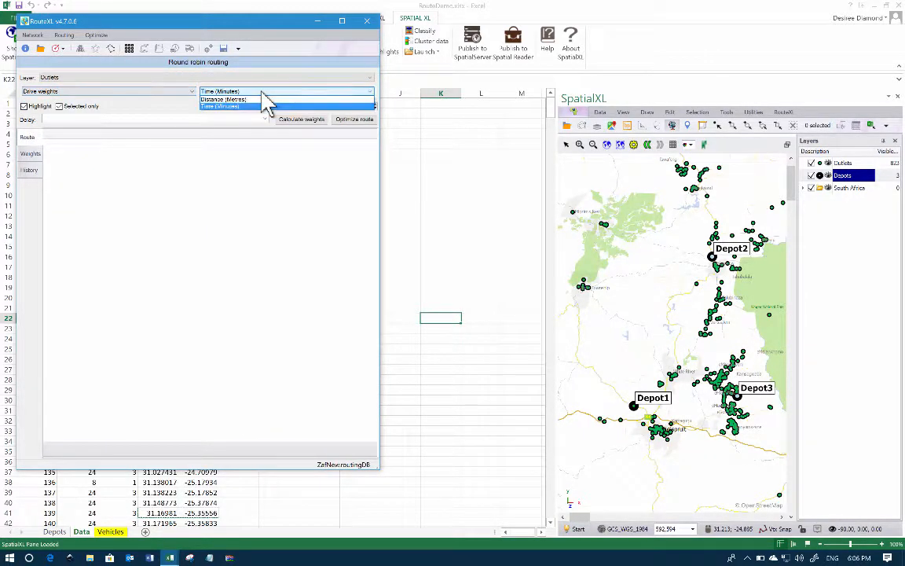
click(261, 91)
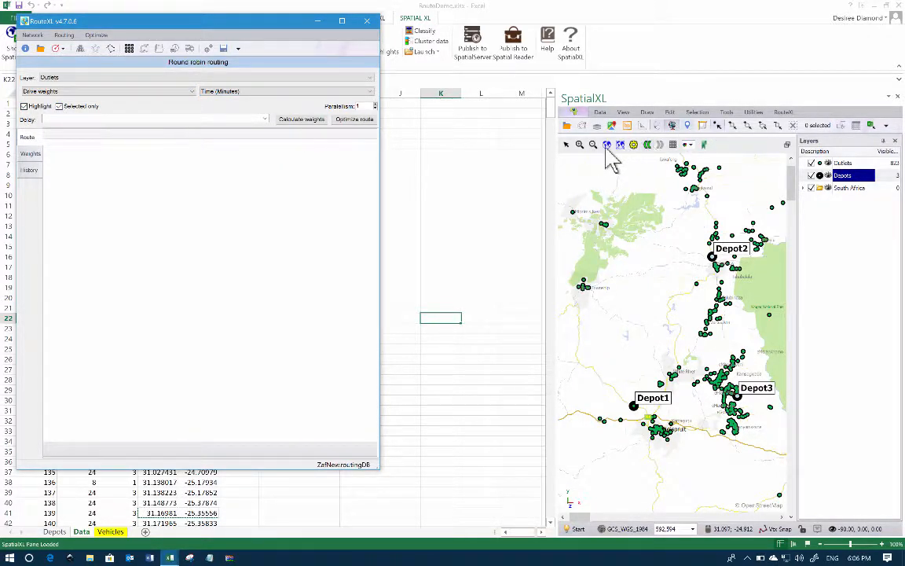
Step: Select the northern cluster of outlets above Depot2 with a circle of about 5,385 m radius
click(581, 146)
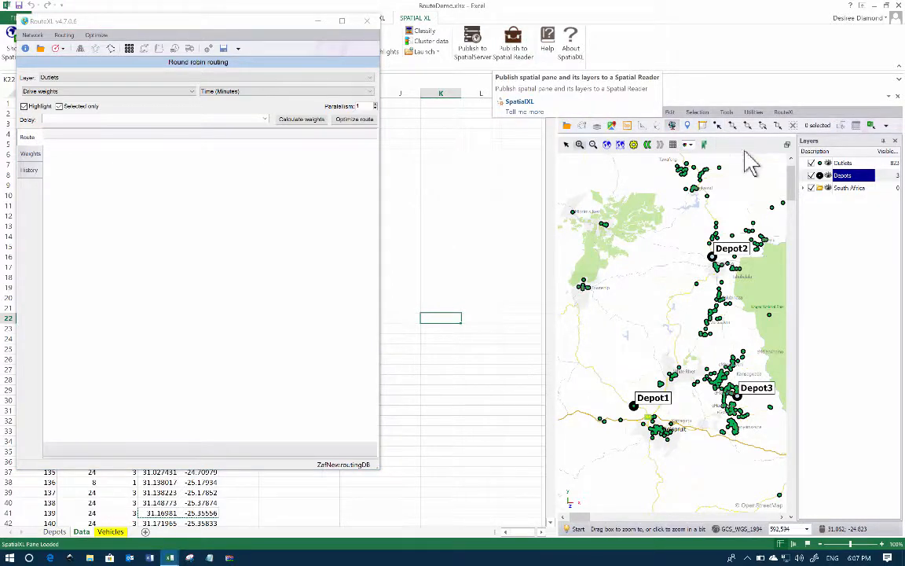
click(748, 126)
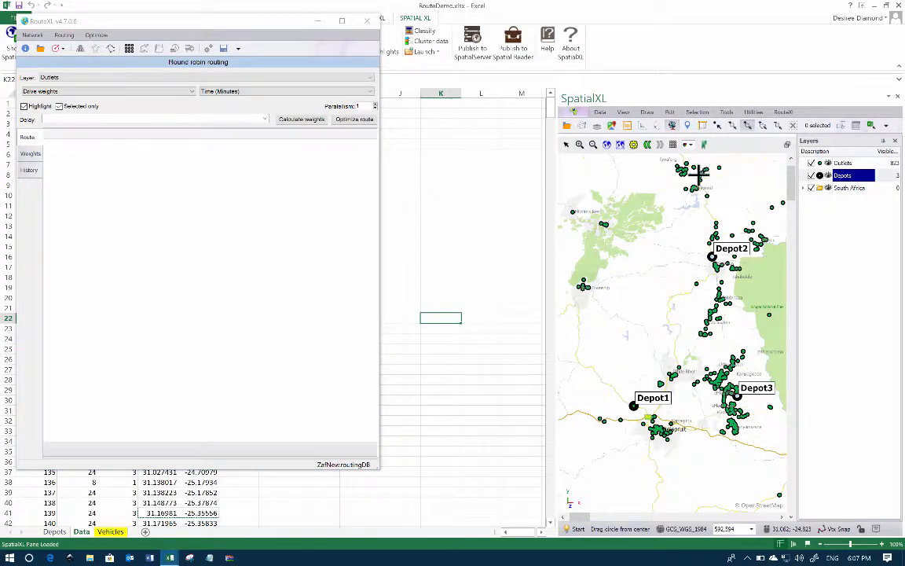
drag(685, 182, 699, 194)
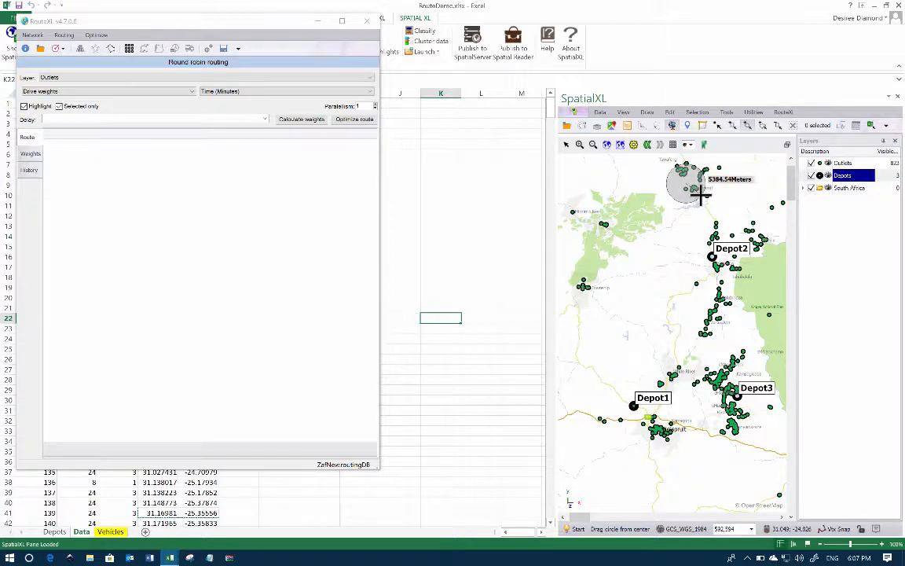
drag(699, 195, 701, 196)
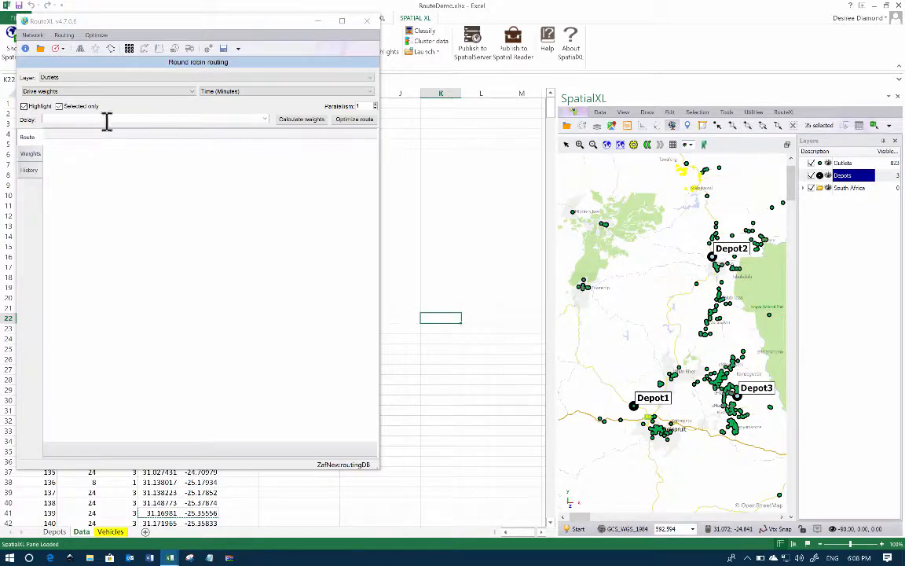
Step: Calculate the weights and optimize the round robin route through the selected outlets, and clear the selection with the map fitted to the route
click(309, 124)
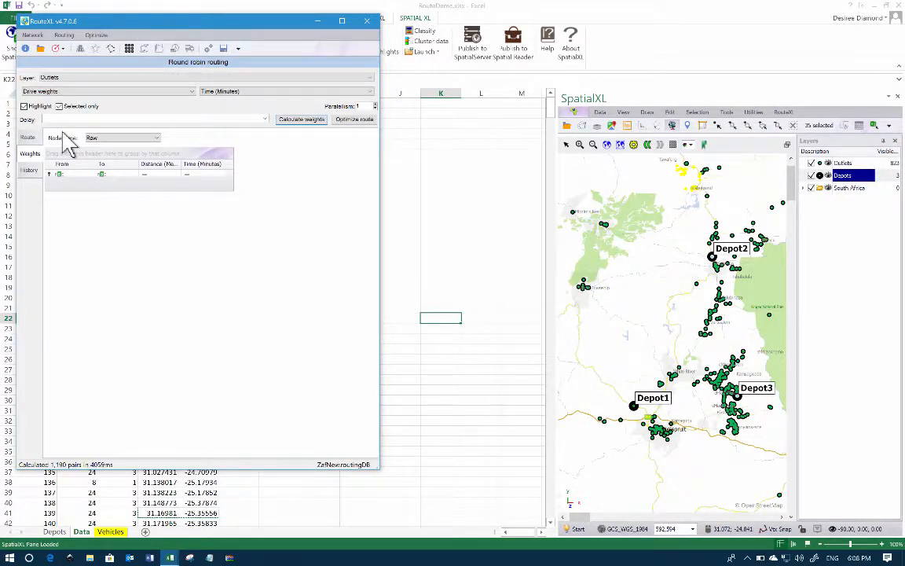
click(357, 122)
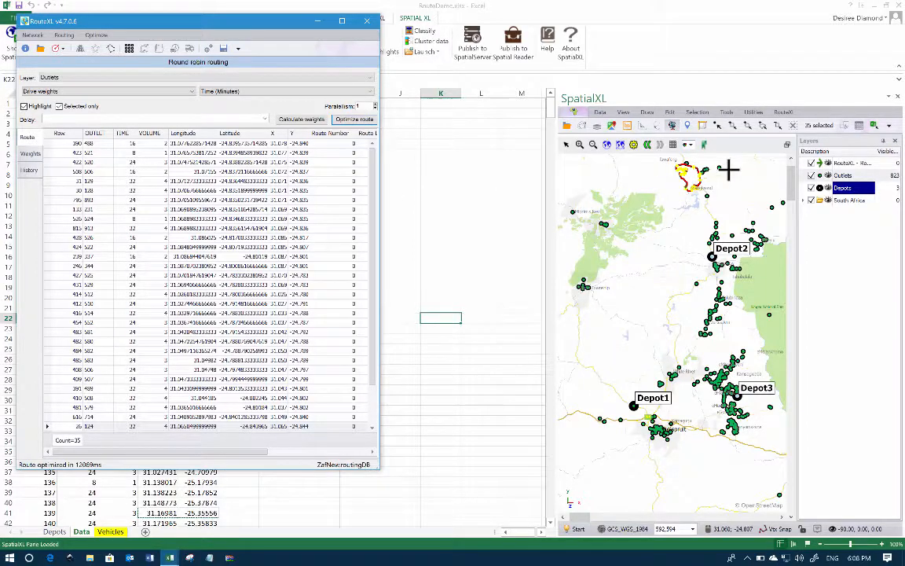
click(840, 164)
click(842, 165)
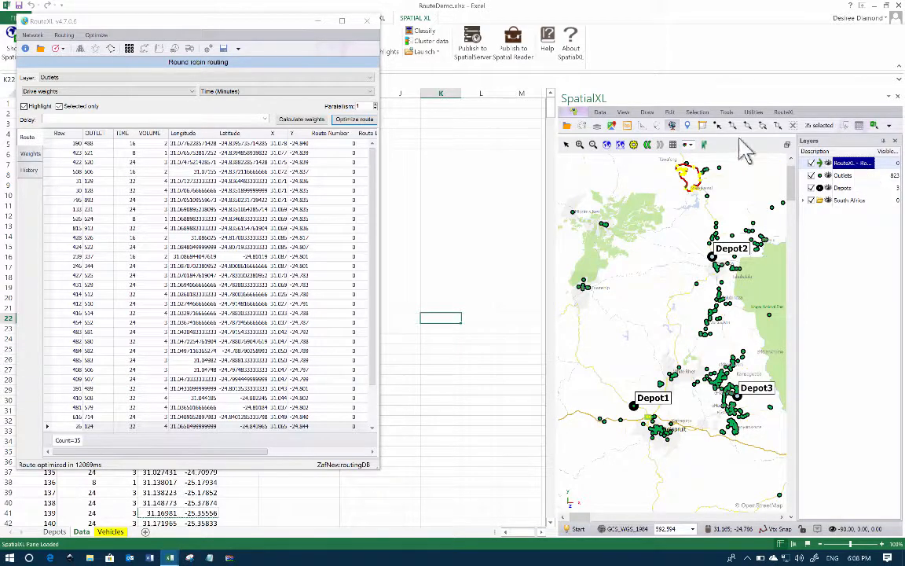
click(620, 145)
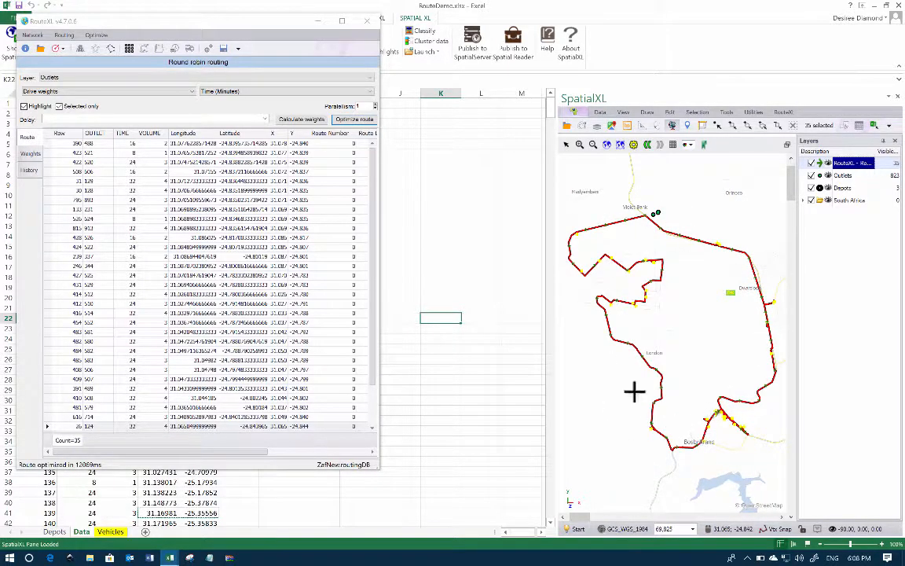
click(793, 126)
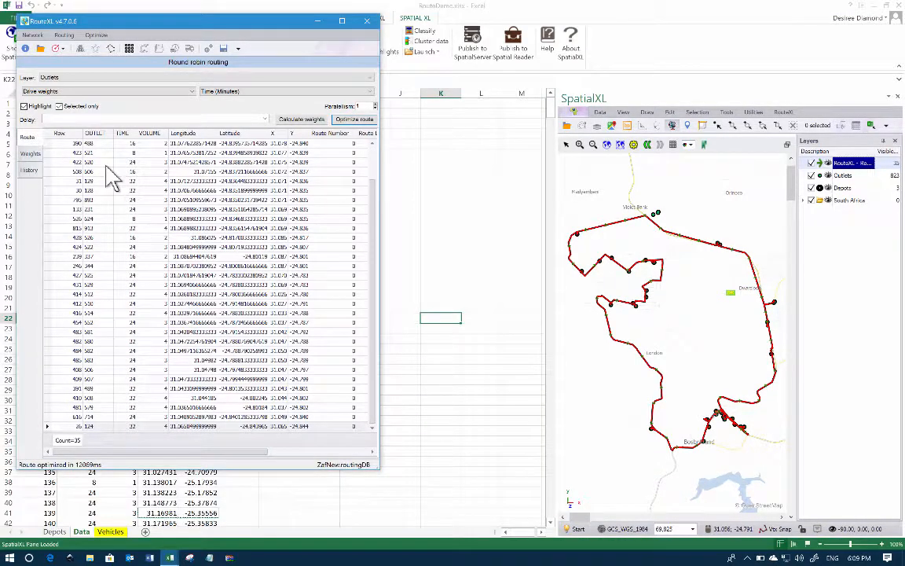
Step: Review the stop order of the optimized route and make outlet 129 its starting point
scroll(111, 178, down, 2)
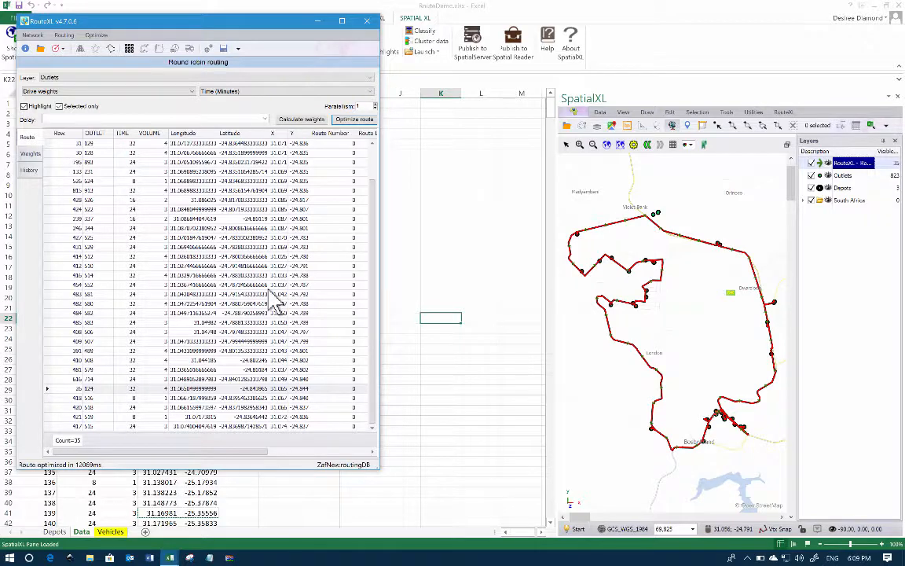
scroll(286, 287, up, 2)
click(318, 452)
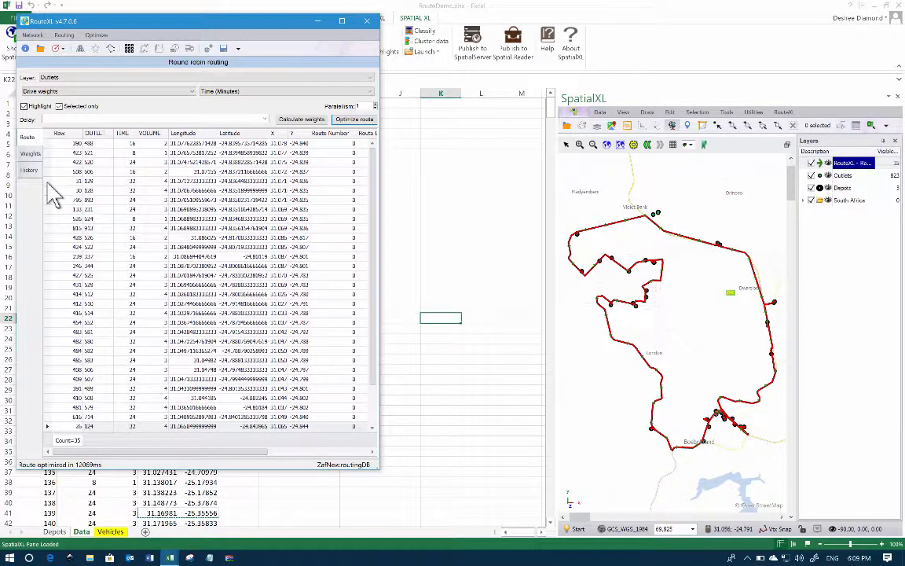
right_click(47, 182)
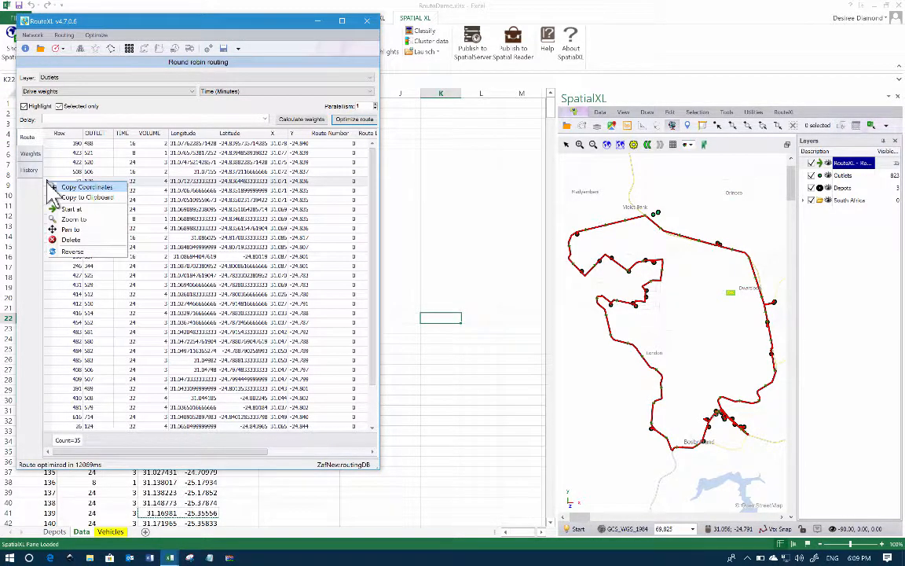
click(88, 210)
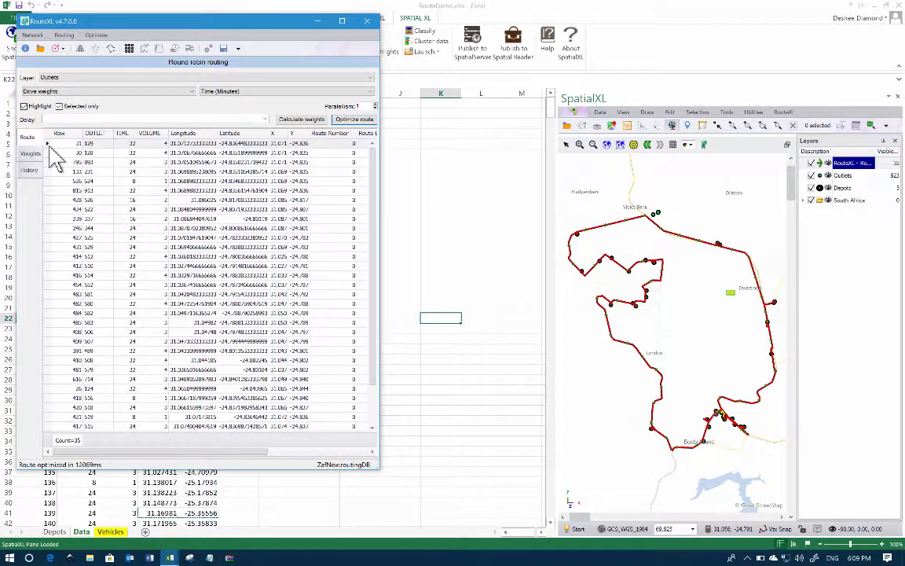
Step: Look at the option for reversing the route and highlight the route leg for outlet 512
right_click(49, 146)
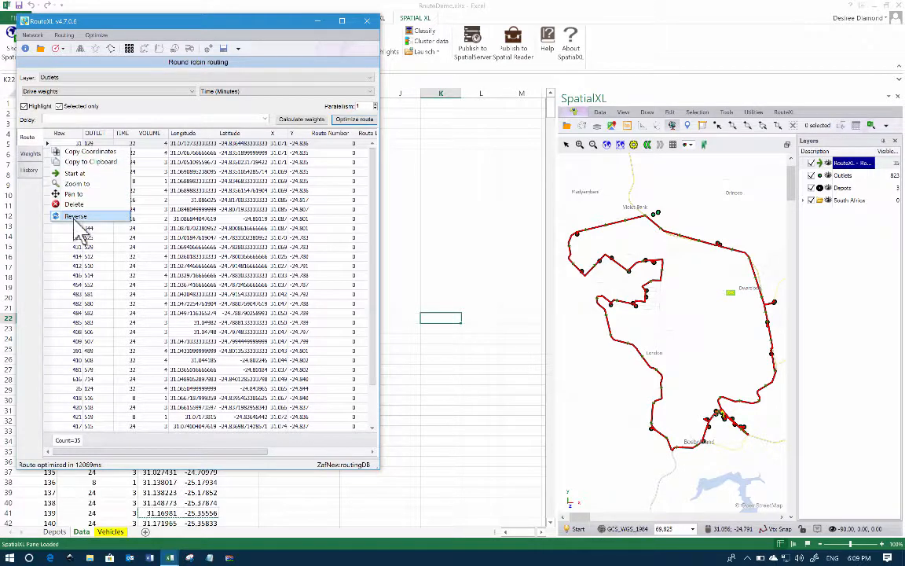
click(139, 260)
click(139, 258)
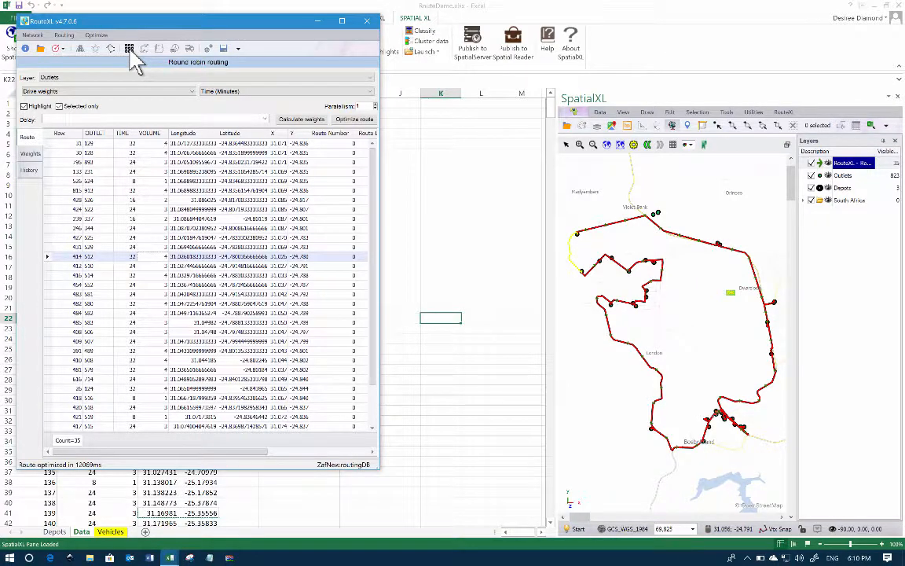
Step: Switch to Calculate Routing Matrix and remove the RouteXL route layer without saving its changes
click(128, 49)
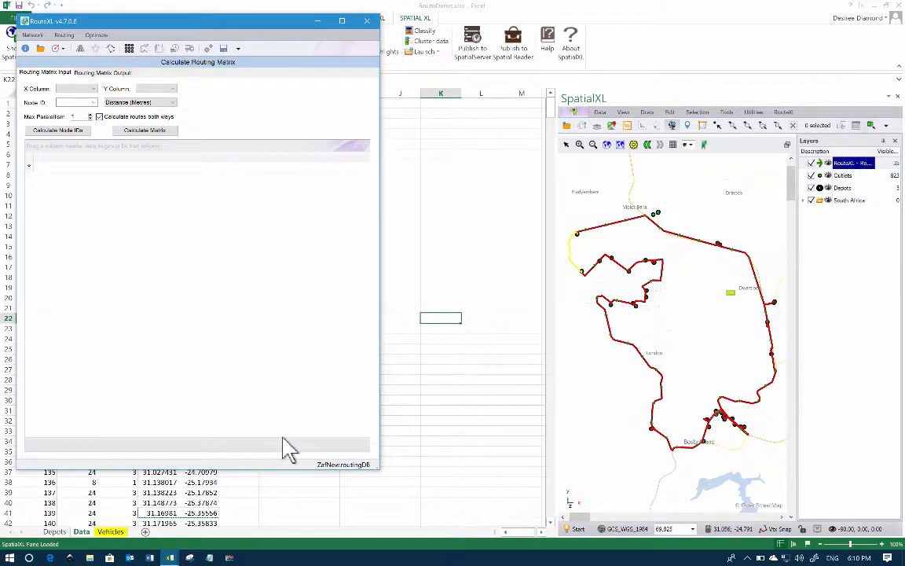
click(850, 163)
right_click(848, 169)
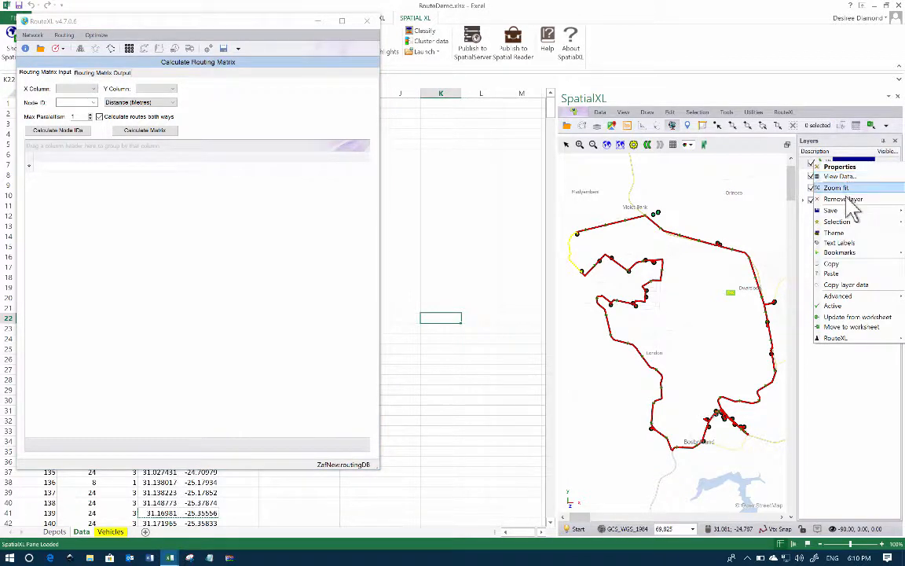
click(847, 201)
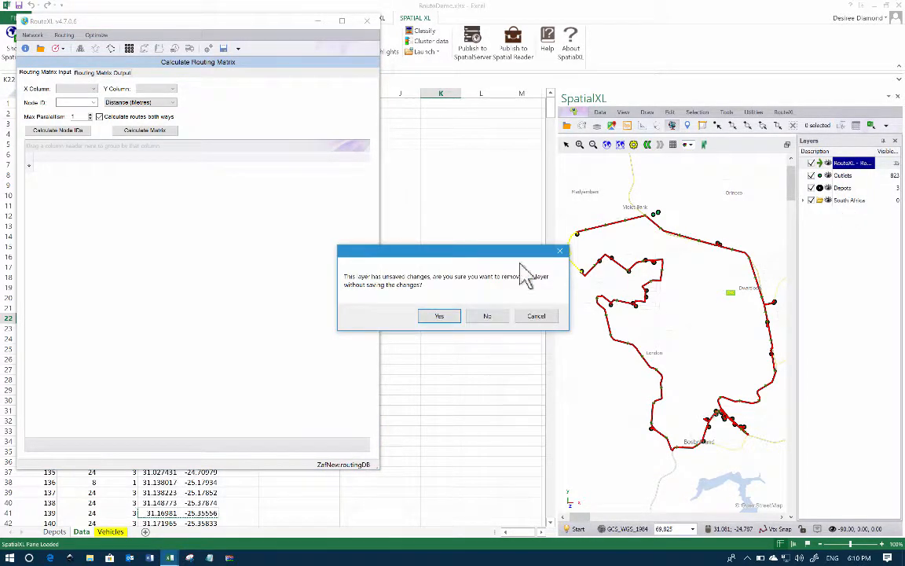
click(440, 316)
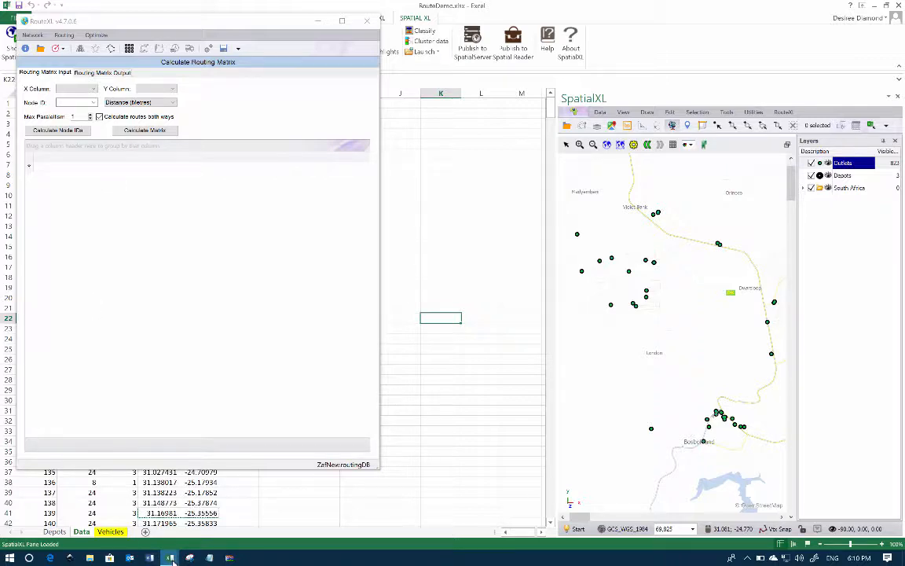
Step: Minimize the RouteXL window to bring up the outlet table on the Data sheet
click(308, 505)
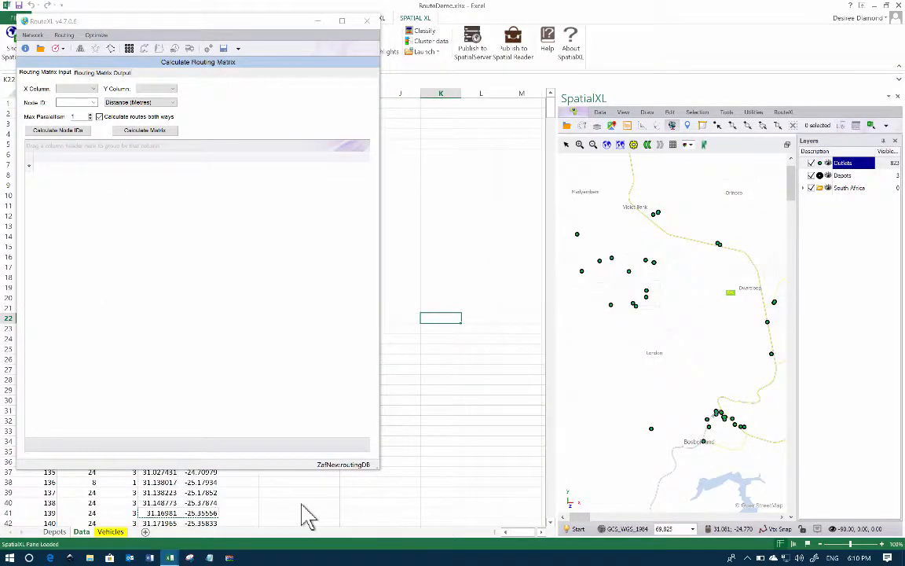
click(126, 483)
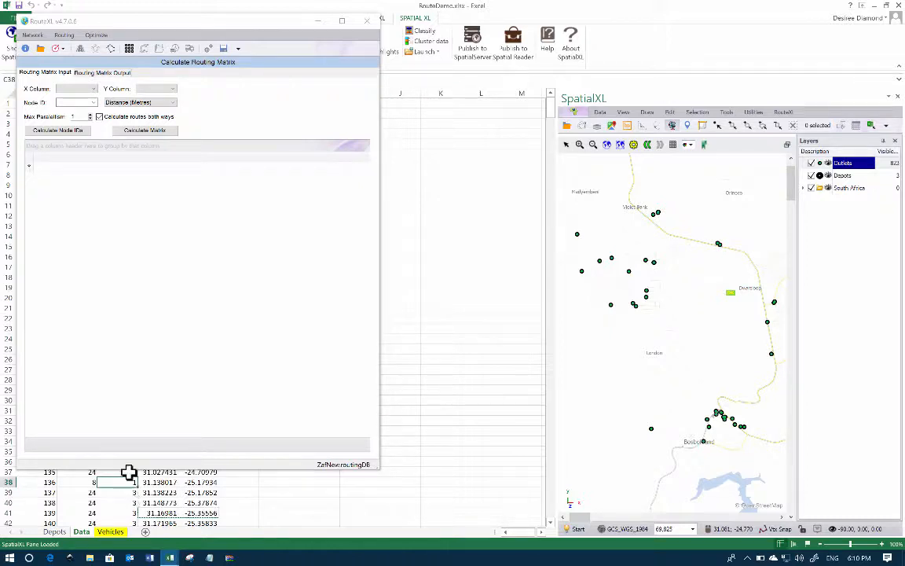
click(318, 23)
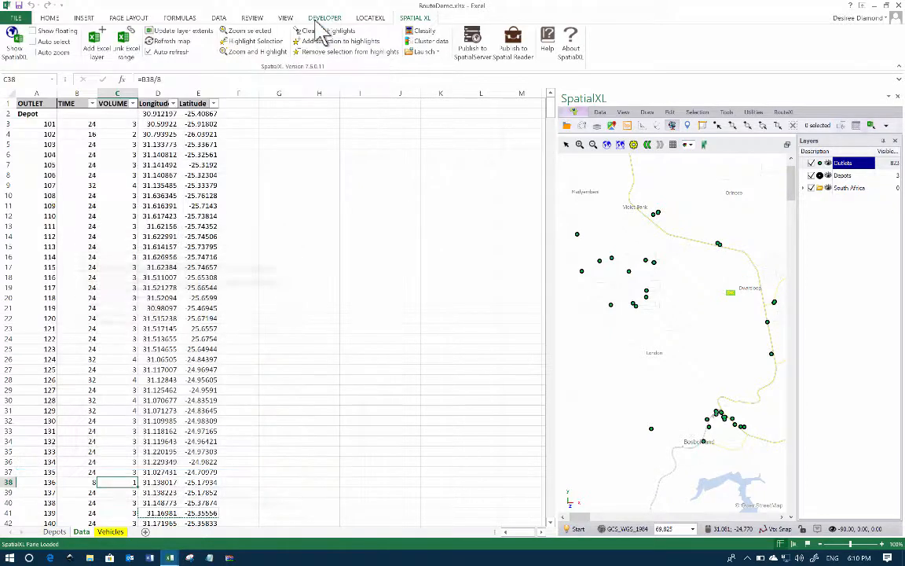
Step: Copy the whole outlet table from the Data sheet into the Routing Matrix Input grid, replacing the grid data
key(ctrl+a)
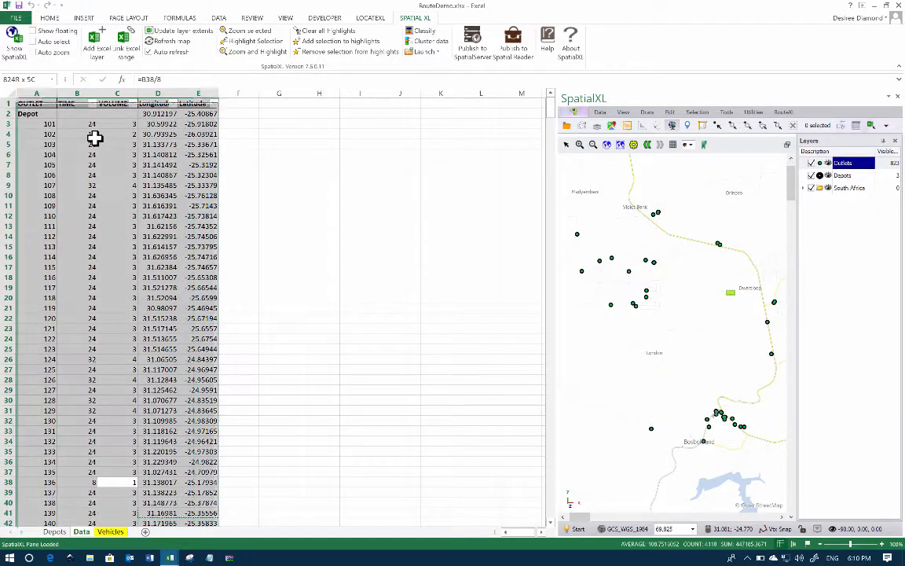
right_click(95, 139)
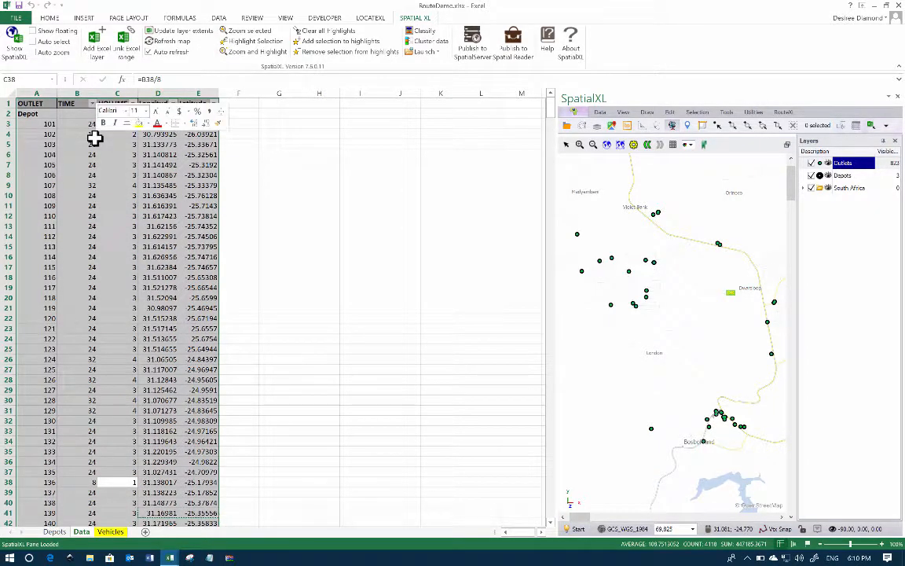
click(118, 160)
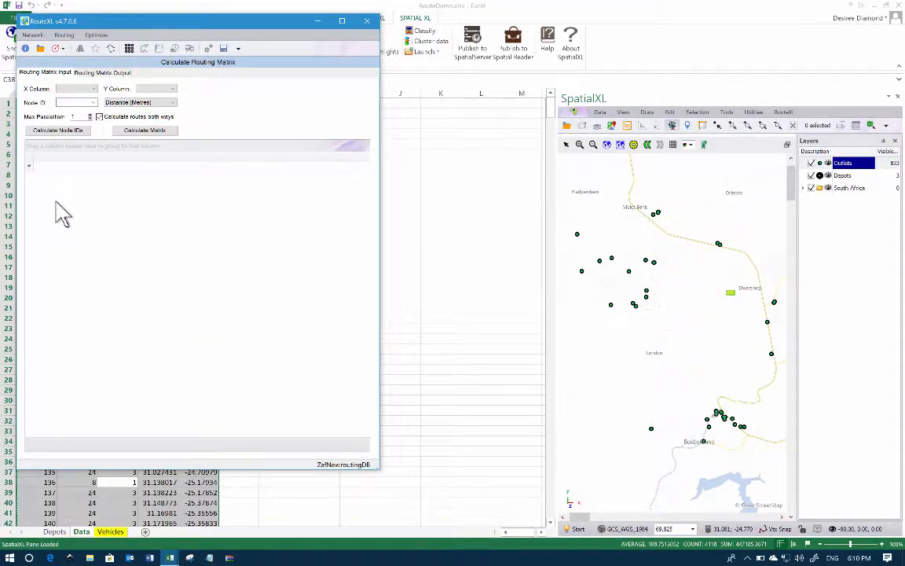
right_click(56, 202)
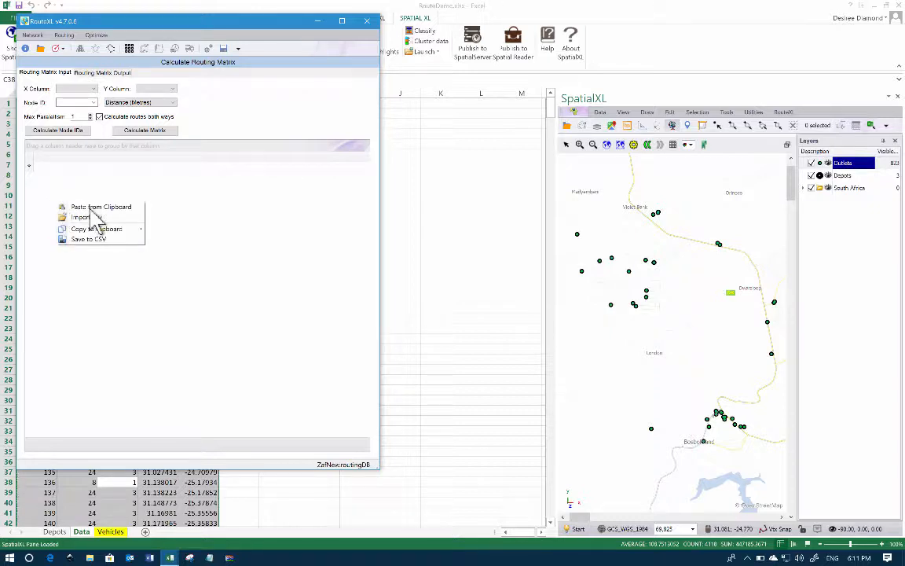
click(100, 207)
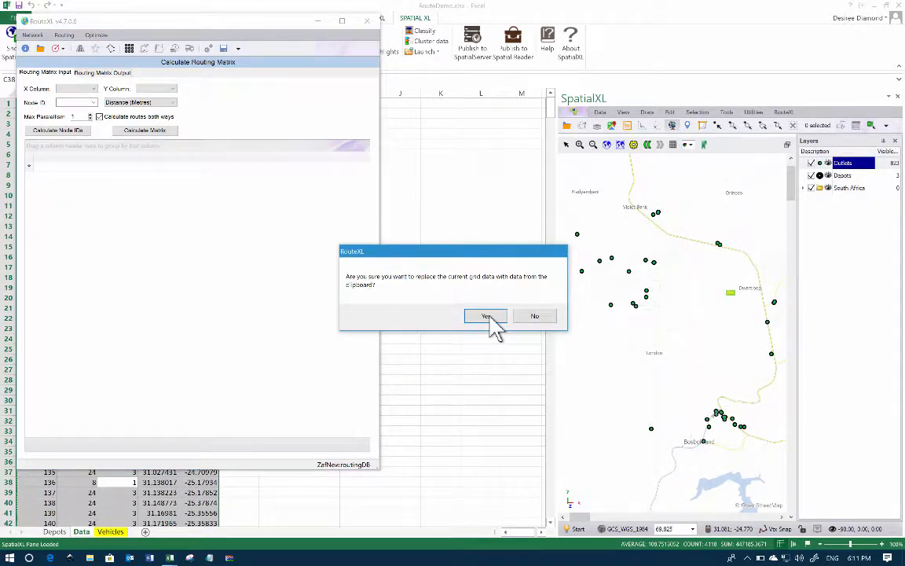
click(488, 316)
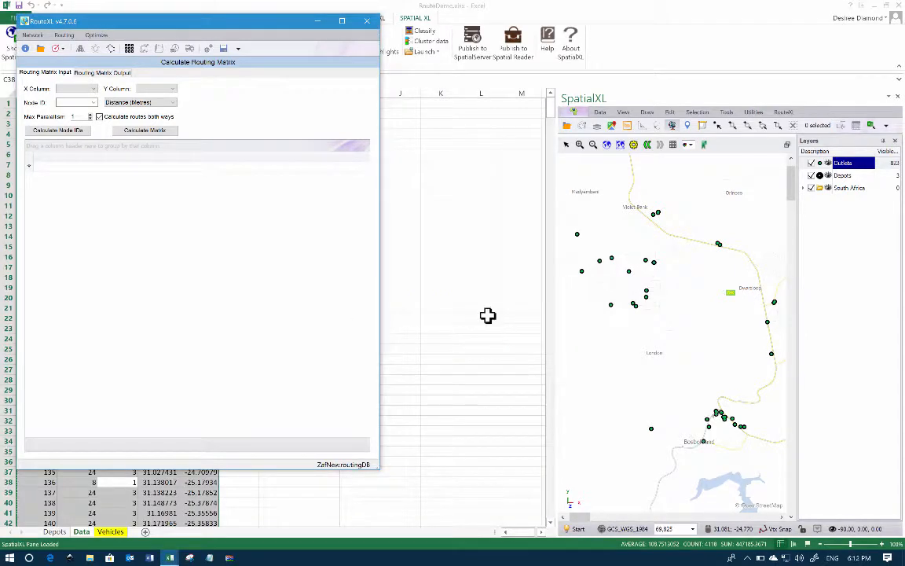
click(488, 316)
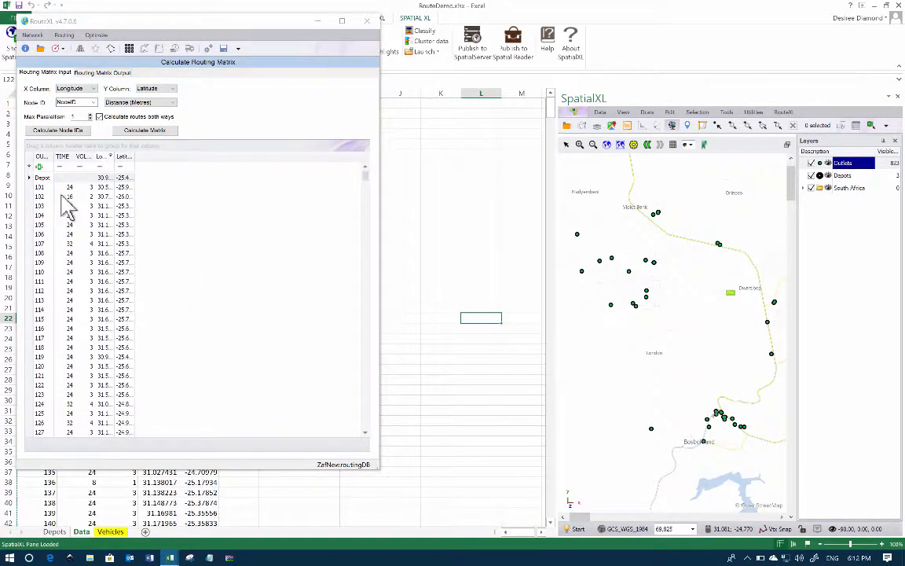
Step: Calculate the node IDs for the outlets, widen the Node ID column and calculate the distance matrix
click(59, 131)
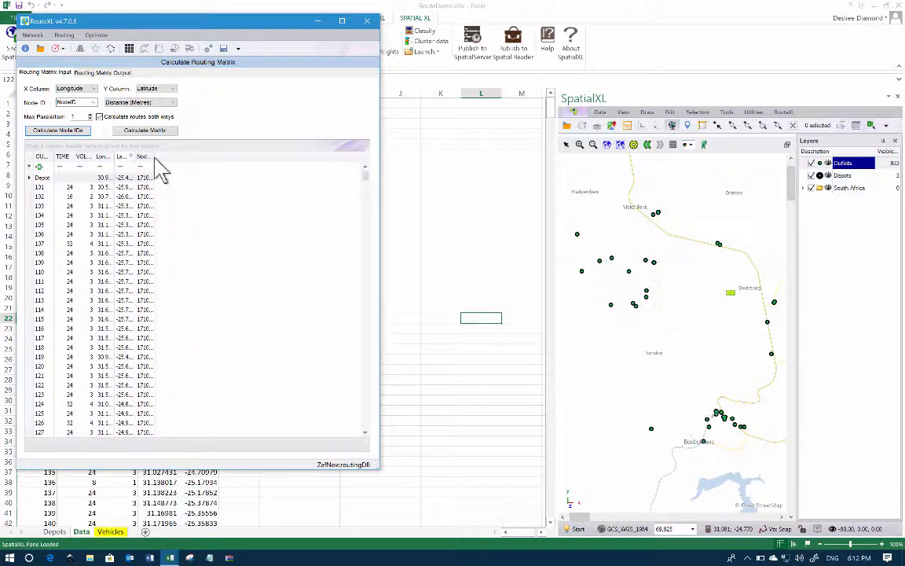
drag(156, 158, 163, 158)
double_click(155, 158)
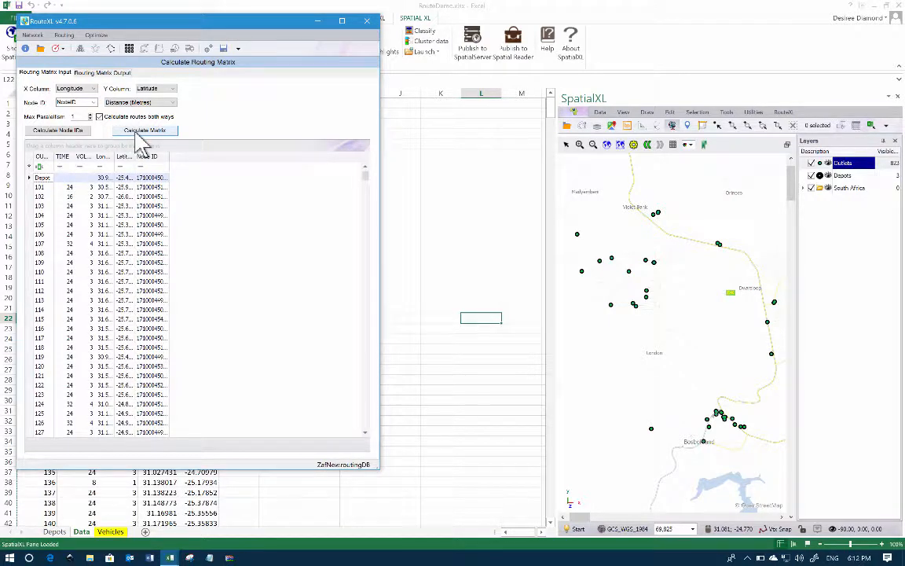
click(137, 131)
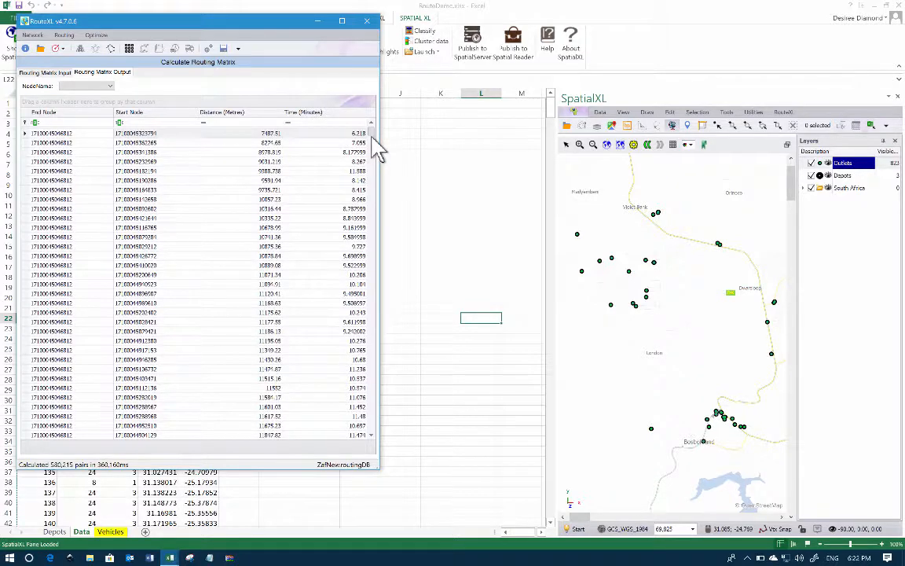
Step: Review the routing matrix output from first to last row and compare it with the matrix input
drag(377, 405, 367, 455)
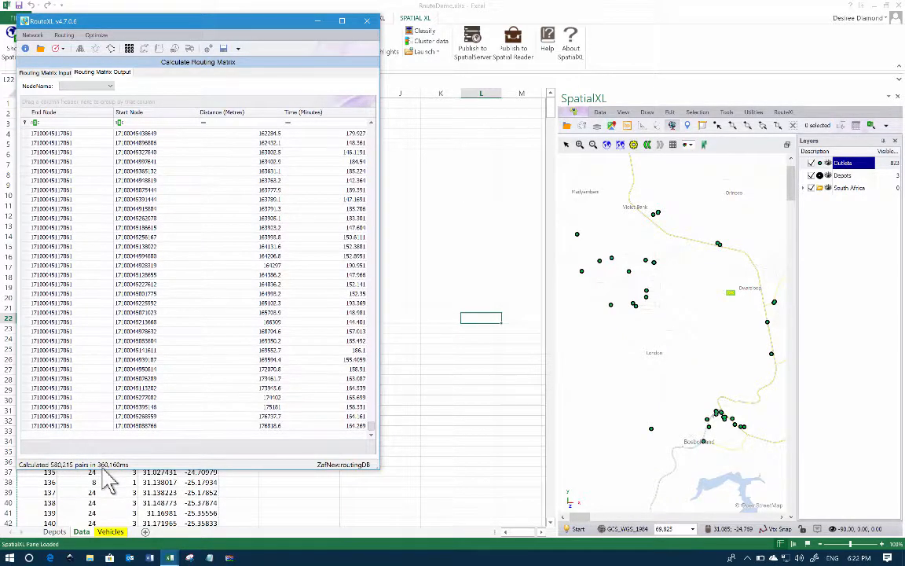
drag(374, 435, 377, 128)
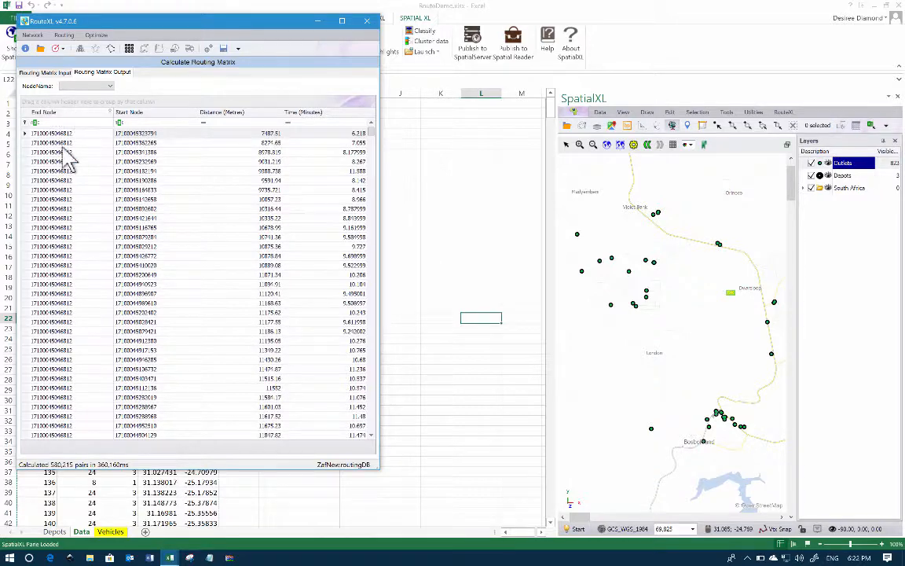
click(55, 71)
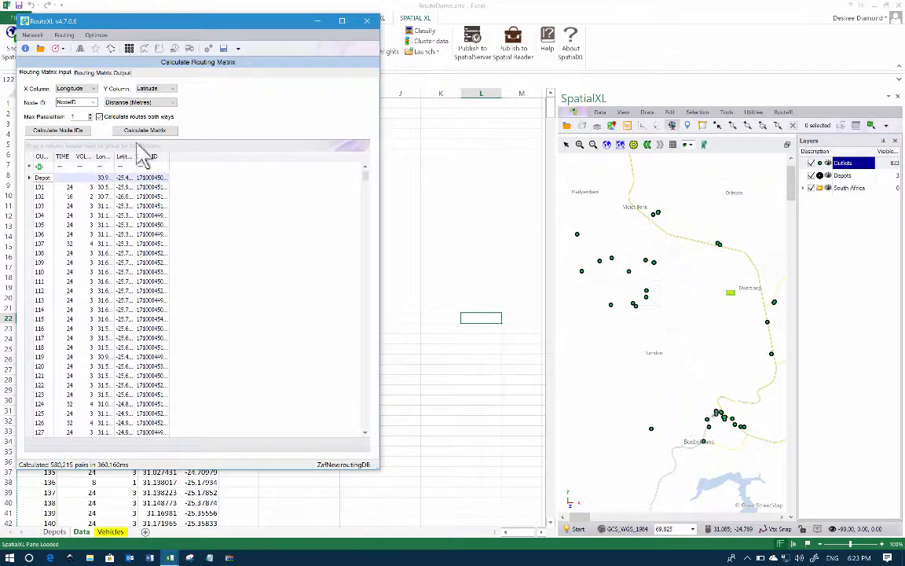
click(110, 75)
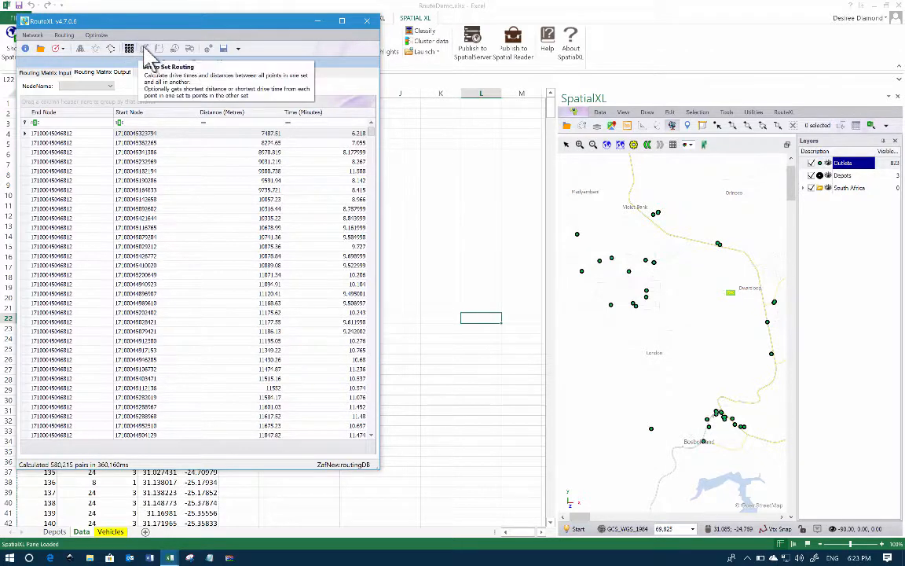
Step: Switch to Set to Set Routing and copy the whole outlet table from the Data sheet into the From set
click(145, 49)
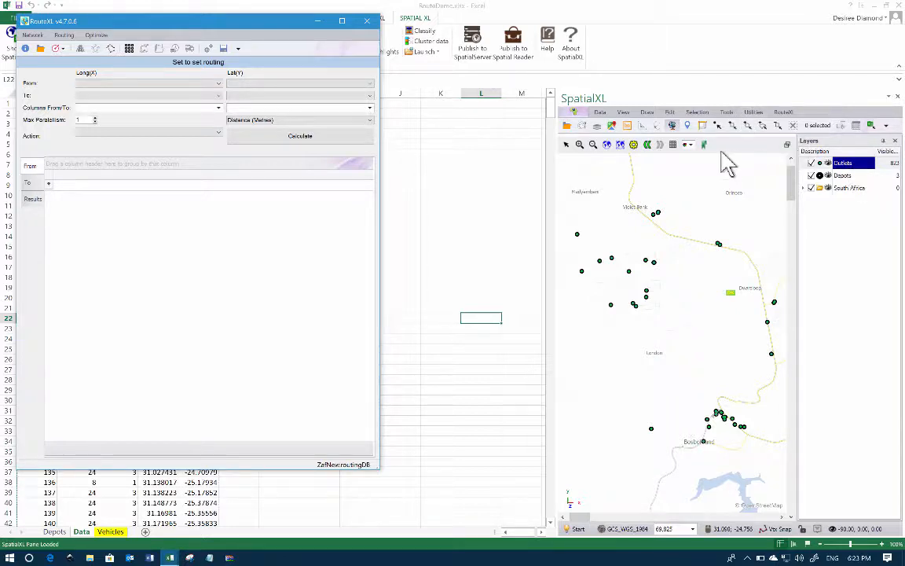
click(621, 149)
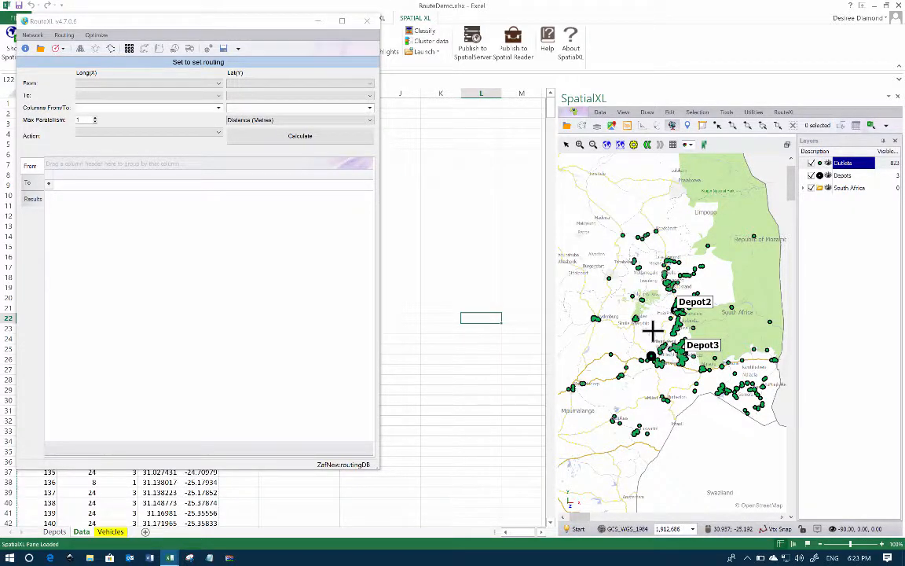
scroll(652, 330, up, 3)
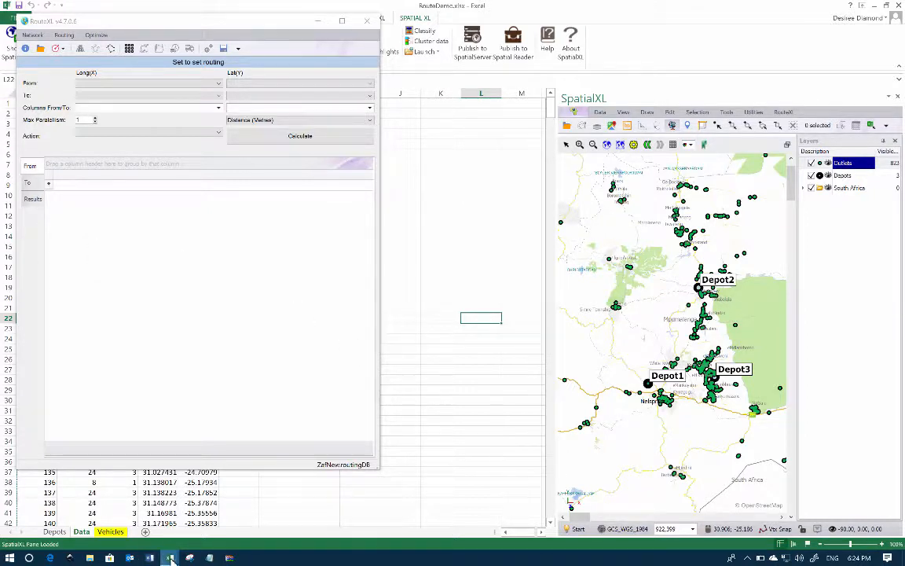
click(162, 512)
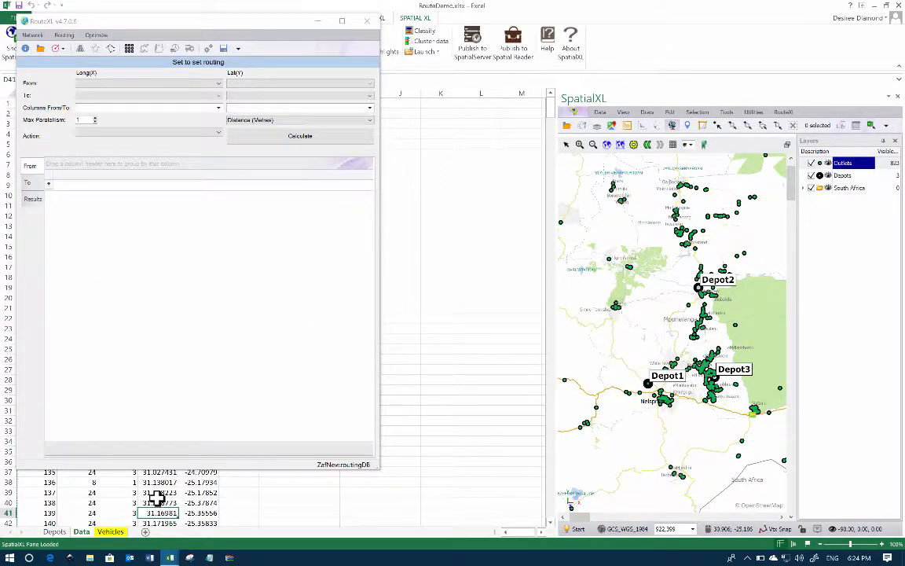
key(ctrl+a)
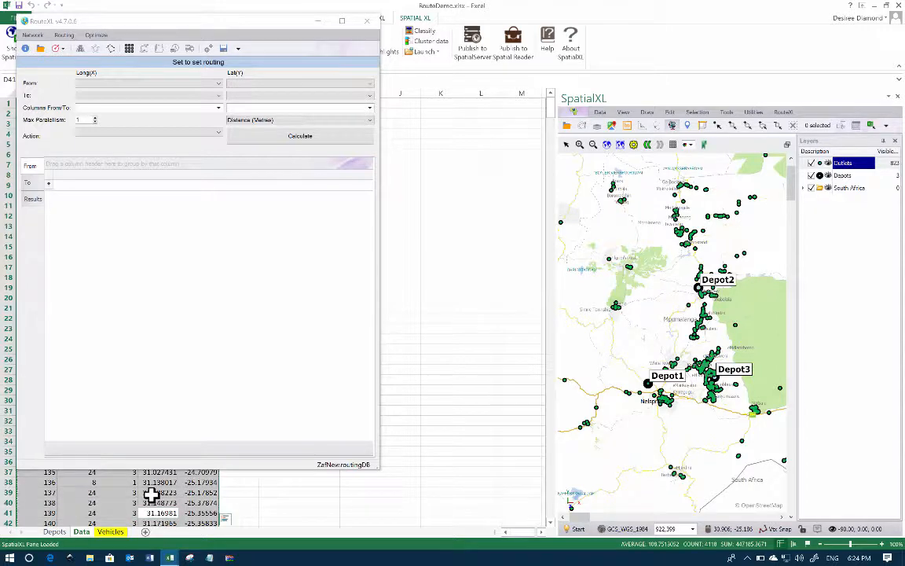
right_click(151, 494)
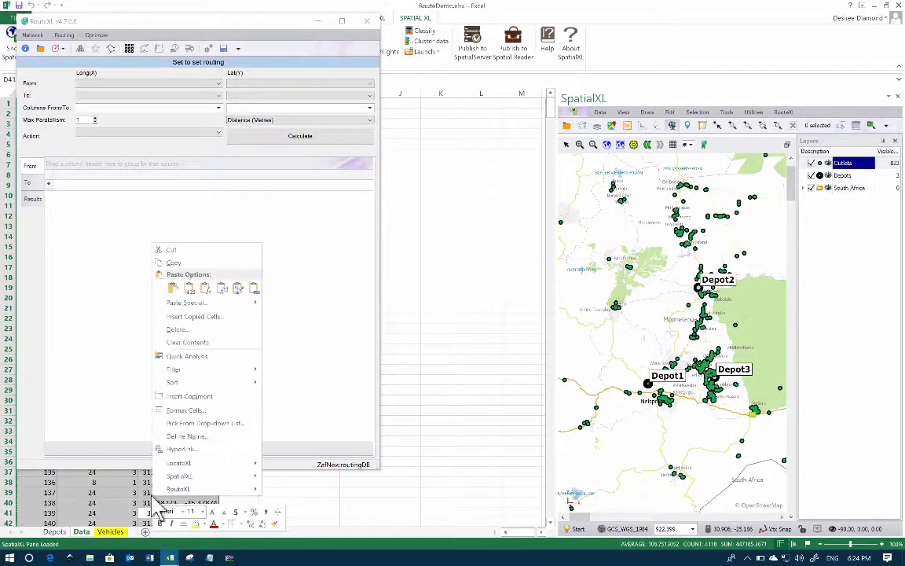
click(181, 271)
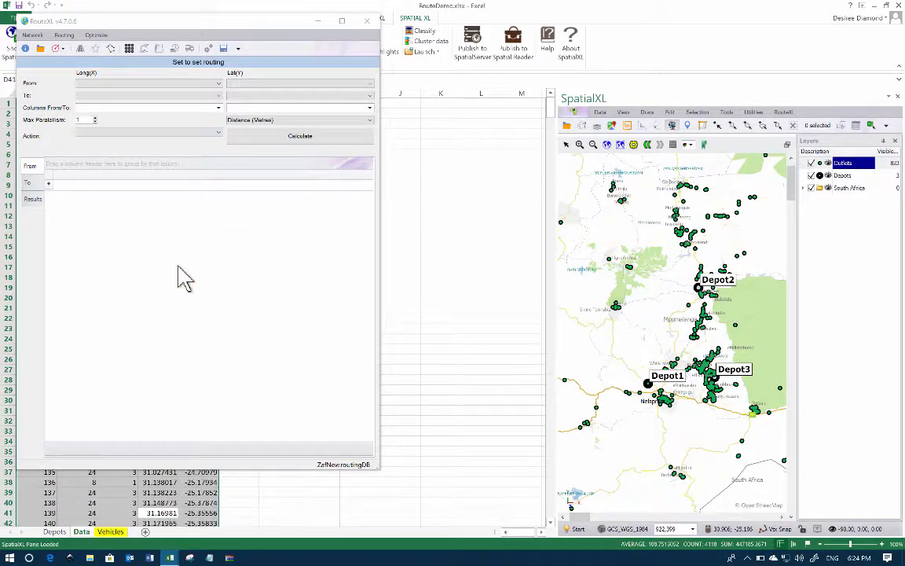
click(84, 228)
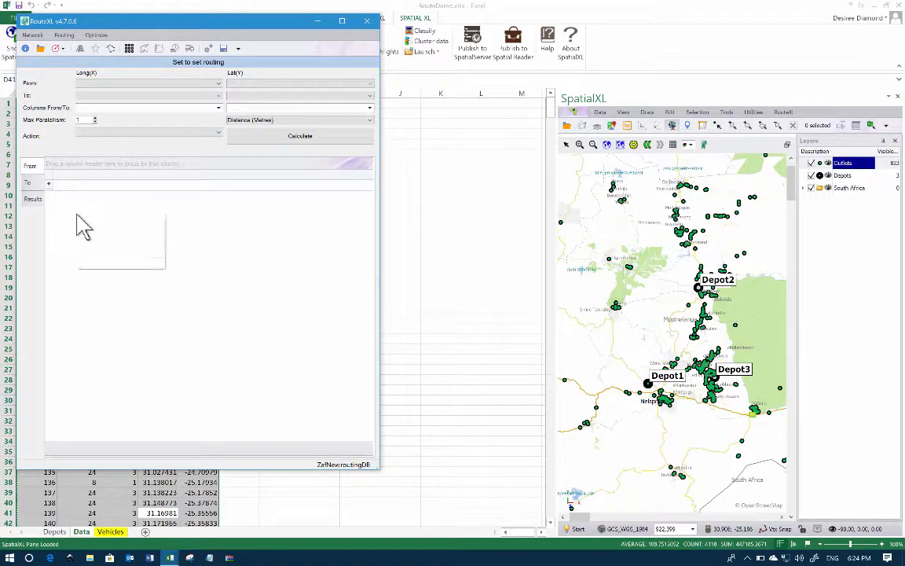
click(96, 221)
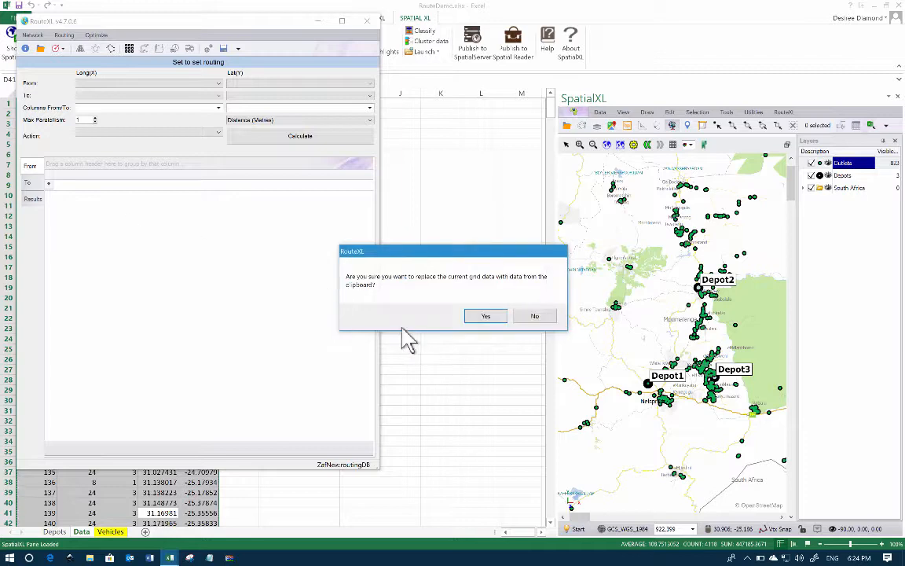
click(484, 317)
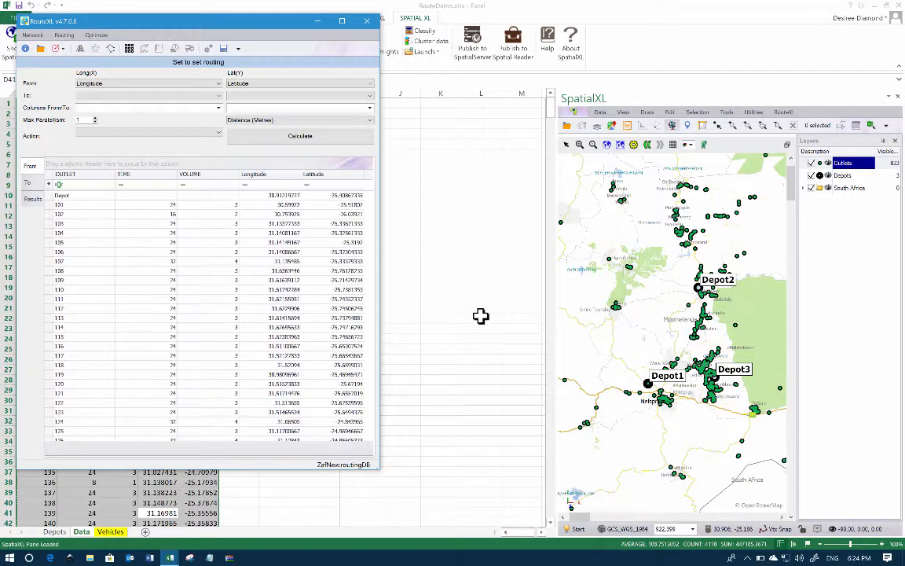
Step: Move the RouteXL window off the table on the Depots sheet and copy the whole depot table into the To set
click(31, 182)
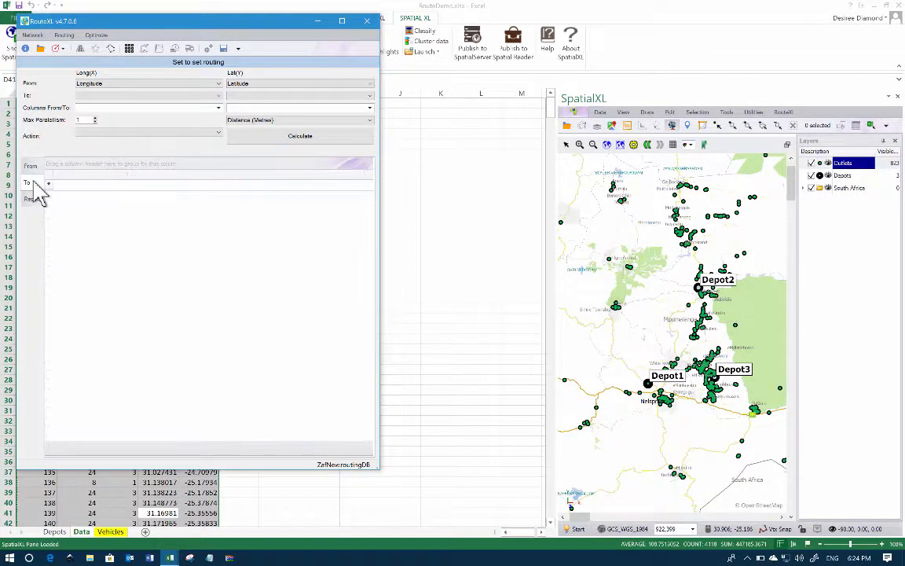
click(56, 532)
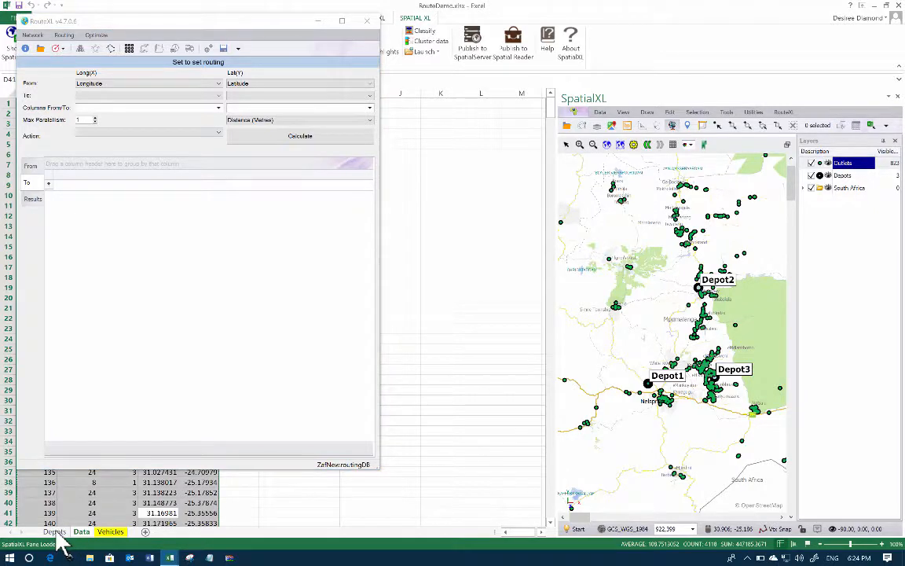
click(58, 533)
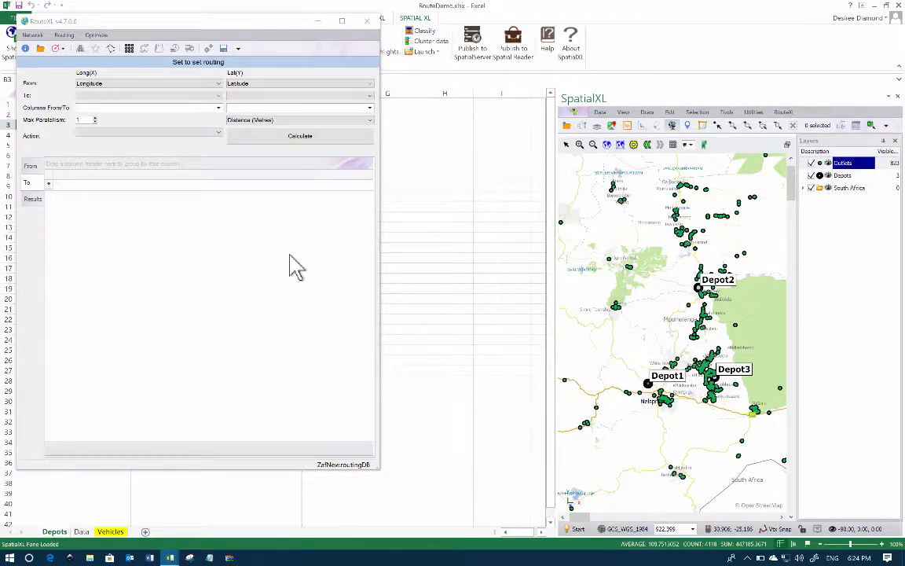
drag(242, 26, 408, 83)
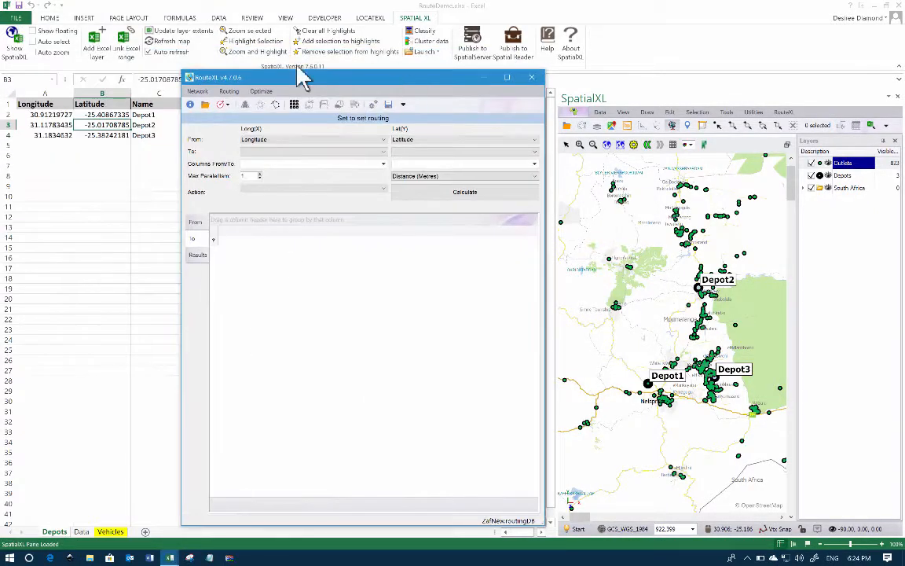
click(49, 114)
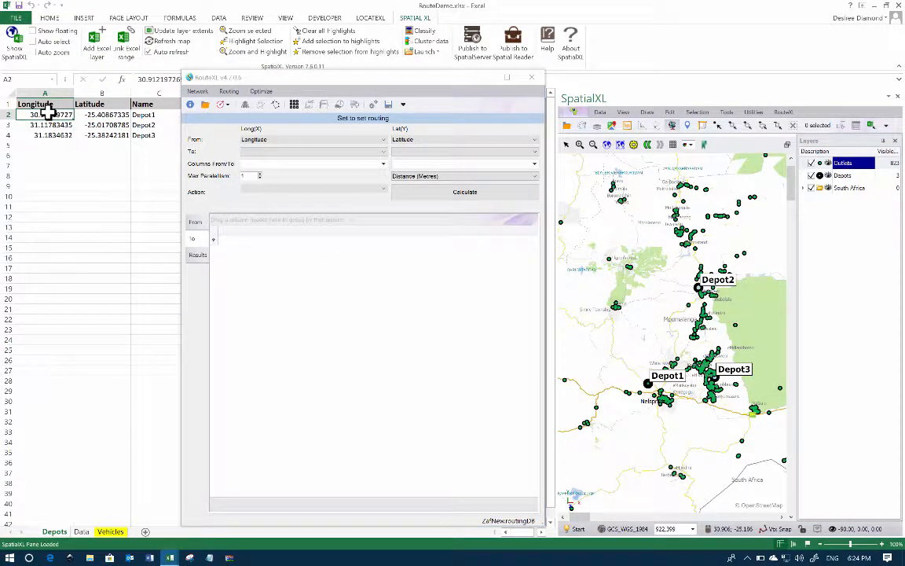
key(ctrl+a)
right_click(49, 114)
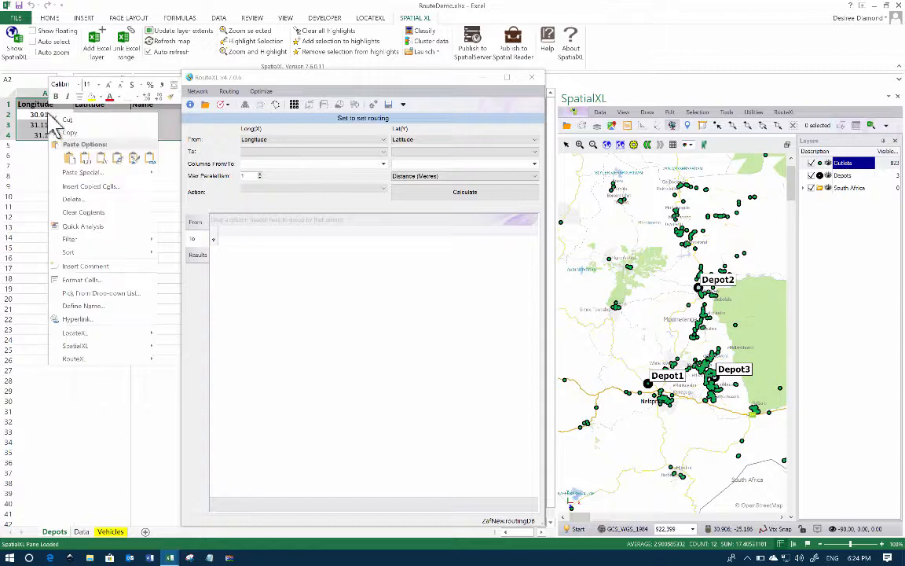
click(75, 130)
click(330, 279)
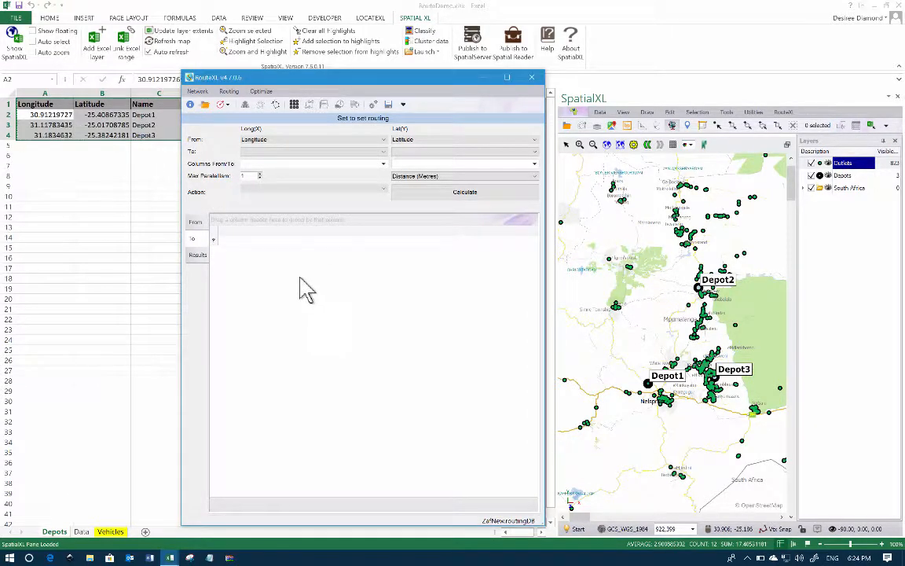
right_click(298, 277)
click(323, 284)
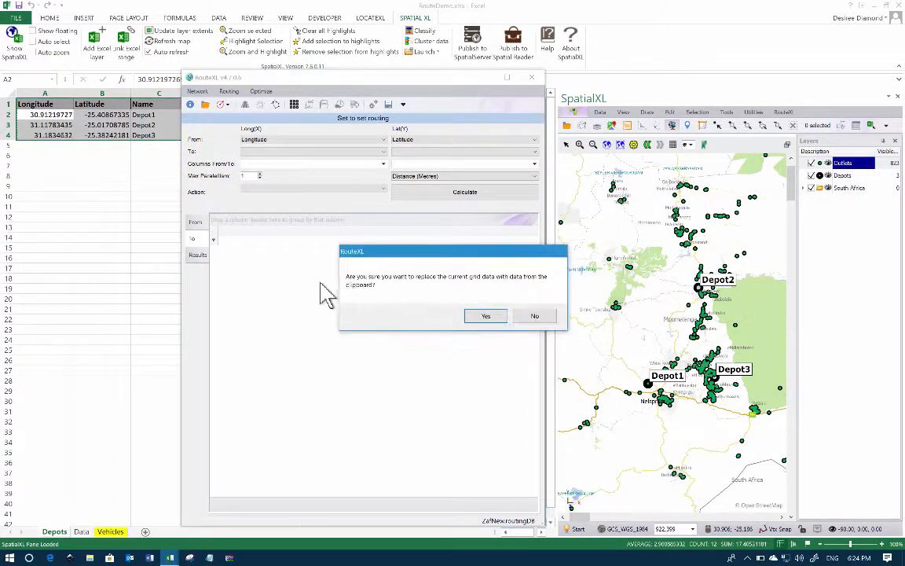
click(486, 317)
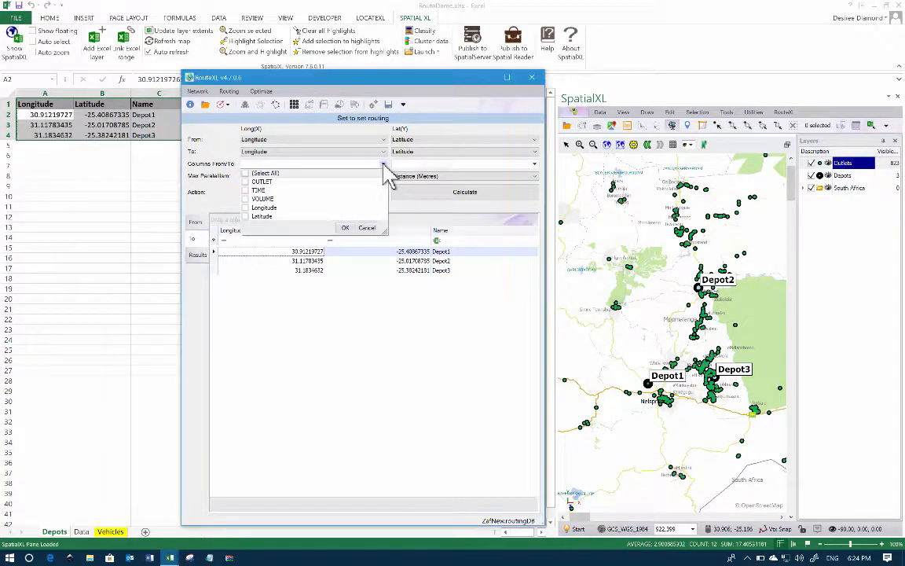
Step: Choose OUTLET as the From column for the set to set routing
click(253, 181)
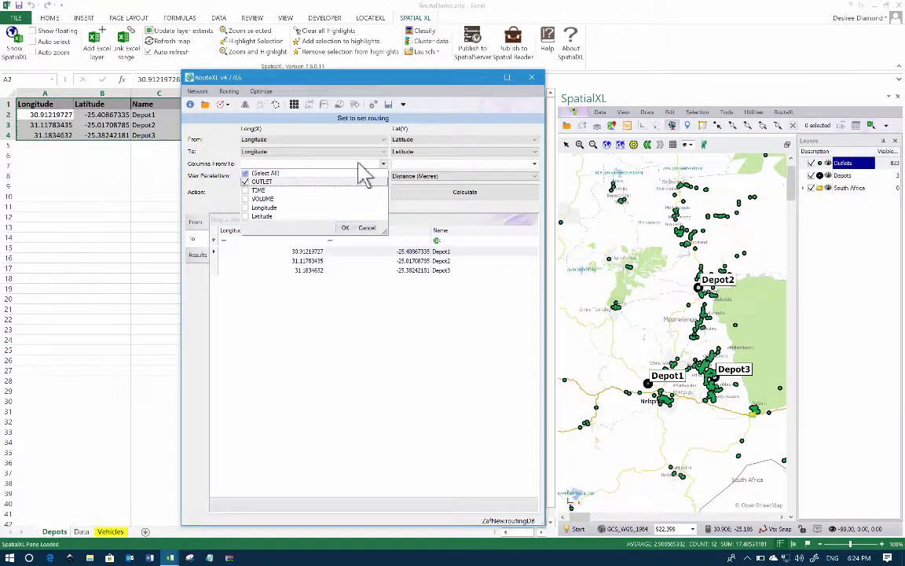
click(346, 229)
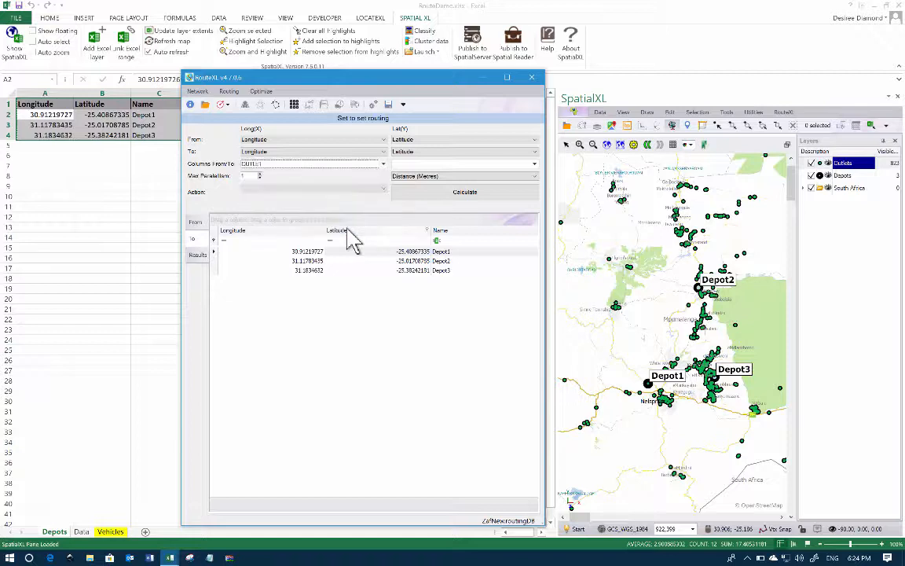
Step: Choose Name as the To column for the set to set routing
click(534, 165)
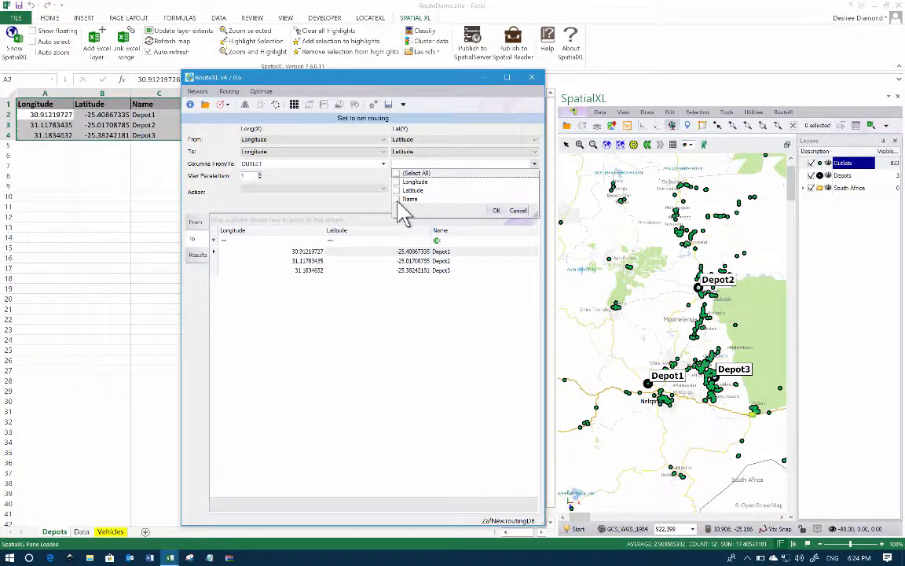
click(398, 200)
click(498, 212)
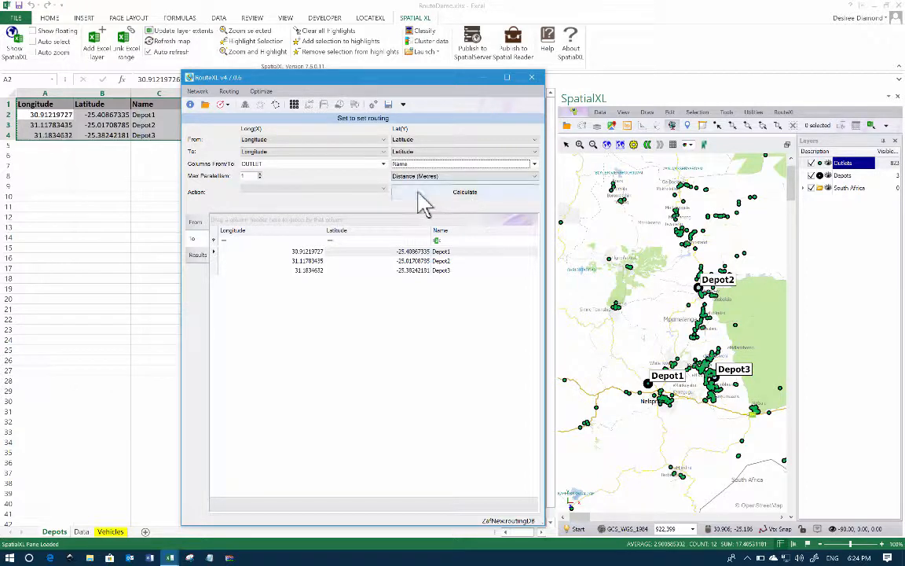
Step: Set the action to Min and the measure to Time (Minutes), and calculate the set to set routing
click(369, 191)
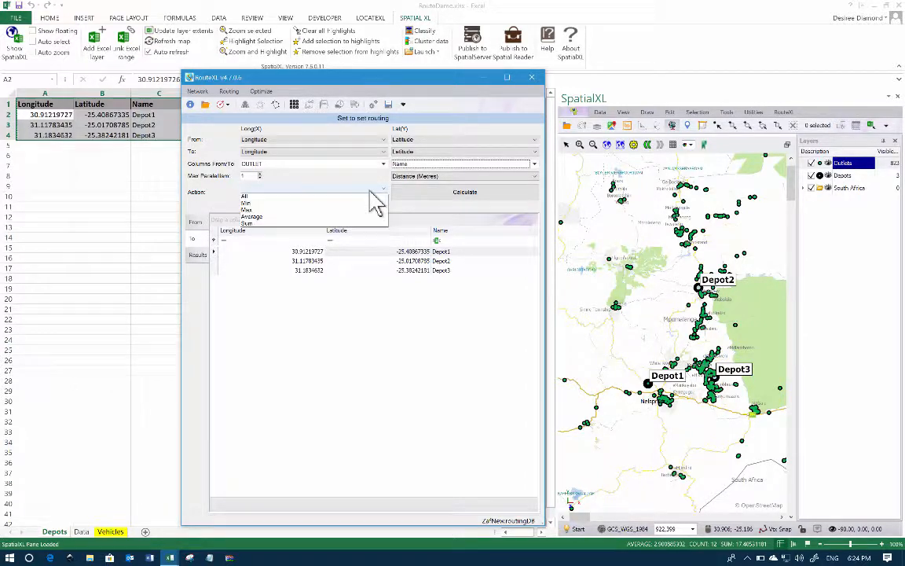
click(303, 203)
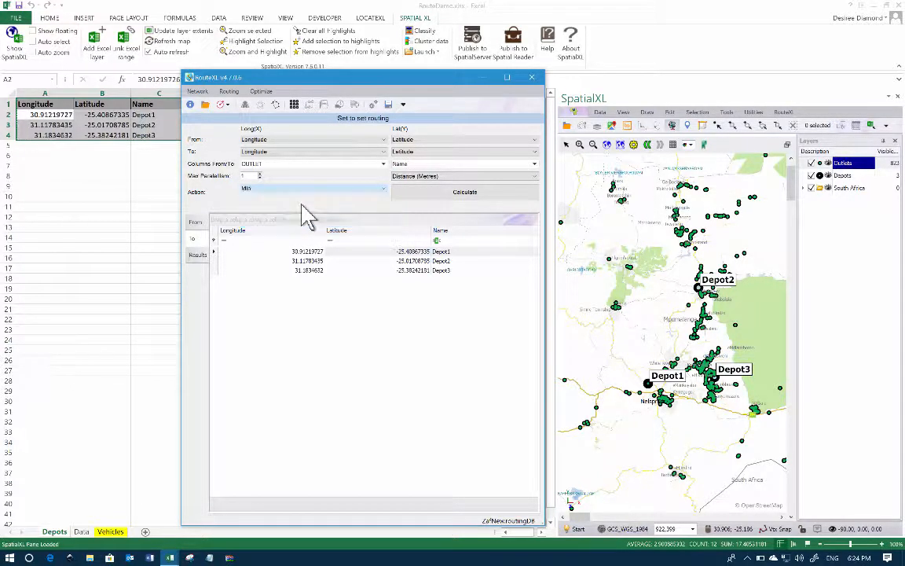
click(431, 178)
click(426, 189)
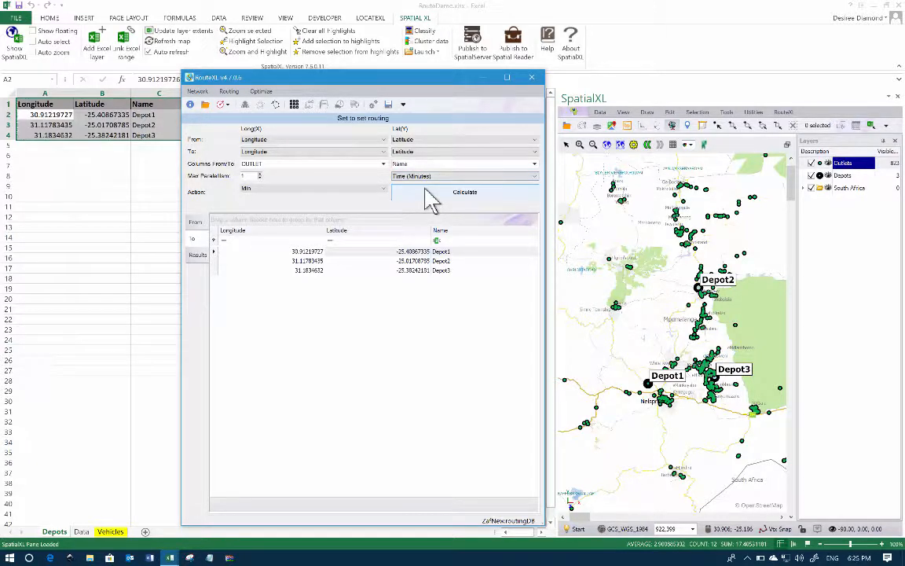
click(420, 203)
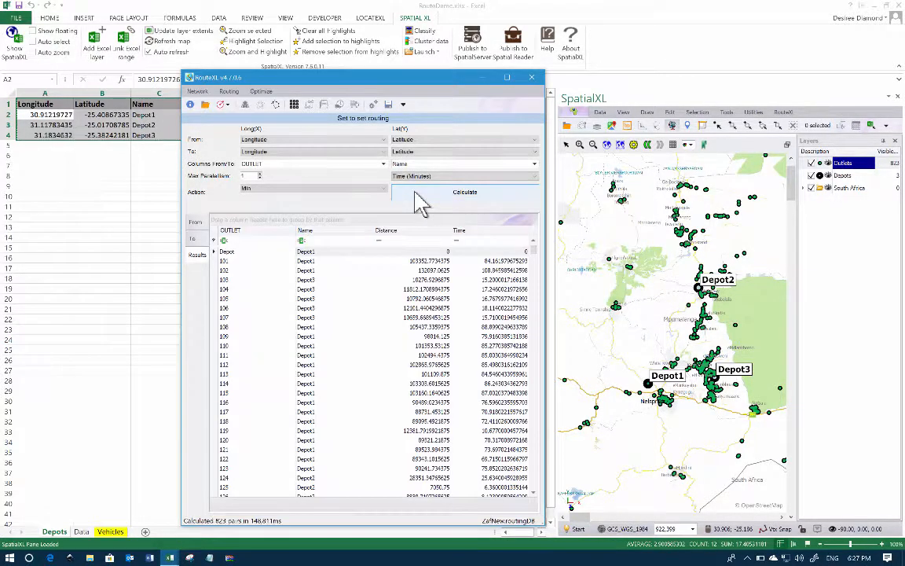
Step: Copy all set to set routing results and paste them into a new worksheet in the workbook
click(220, 262)
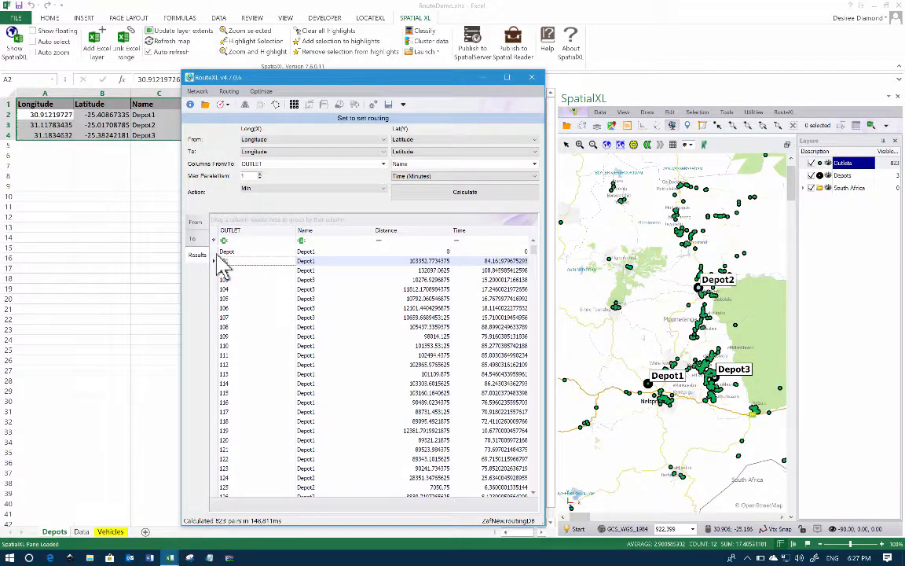
key(ctrl+a)
right_click(214, 262)
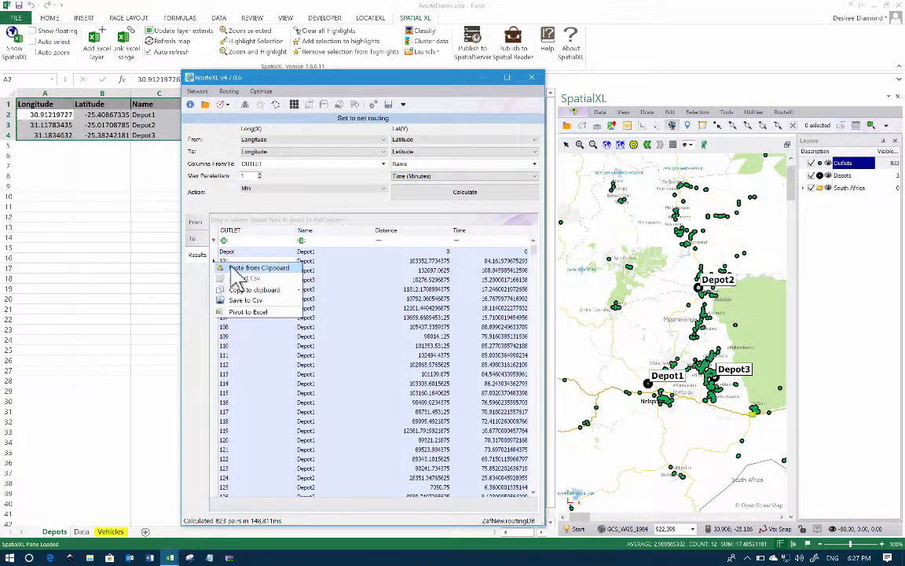
mouse_move(291, 290)
click(333, 300)
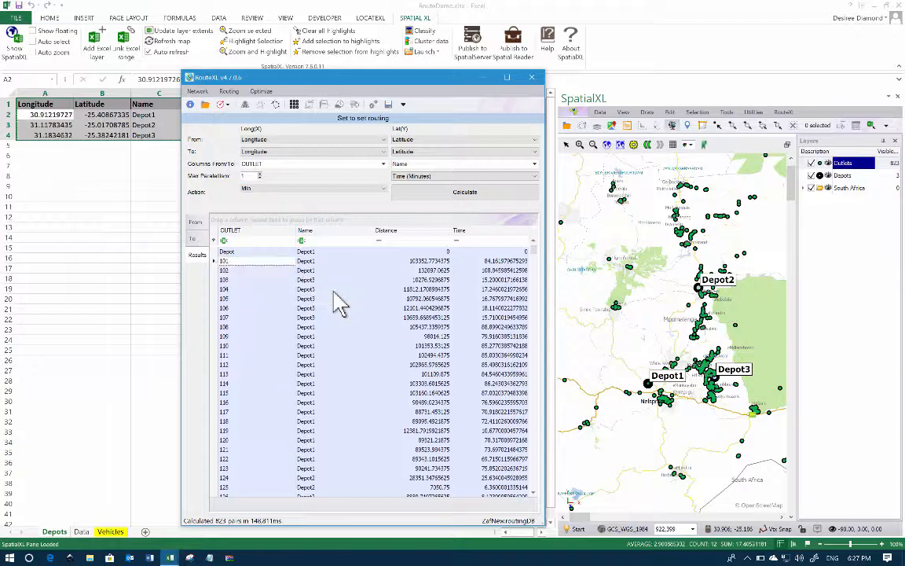
click(481, 77)
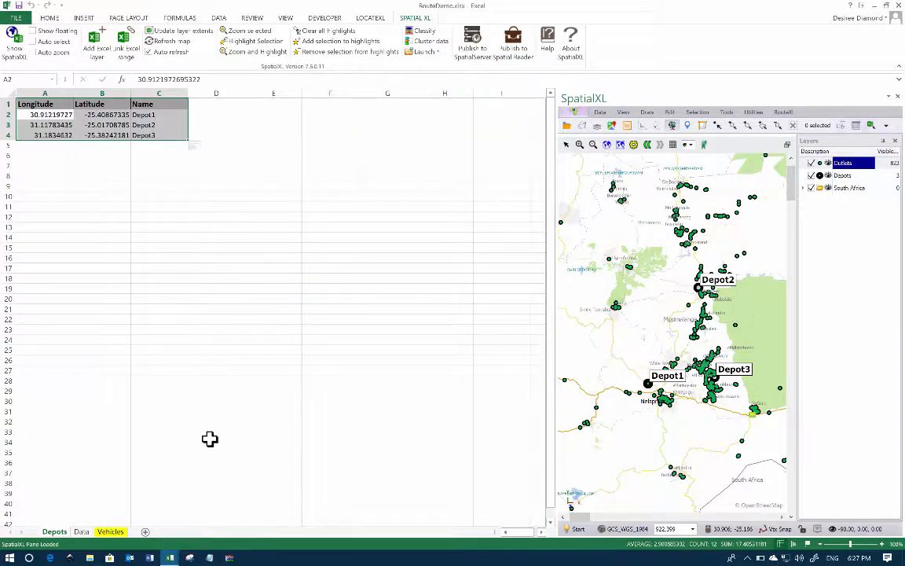
click(148, 531)
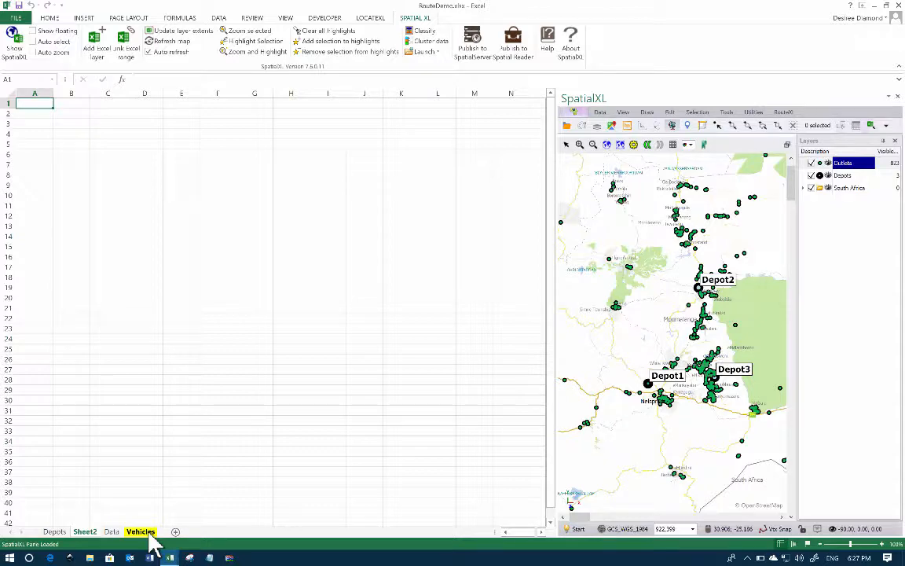
key(ctrl+v)
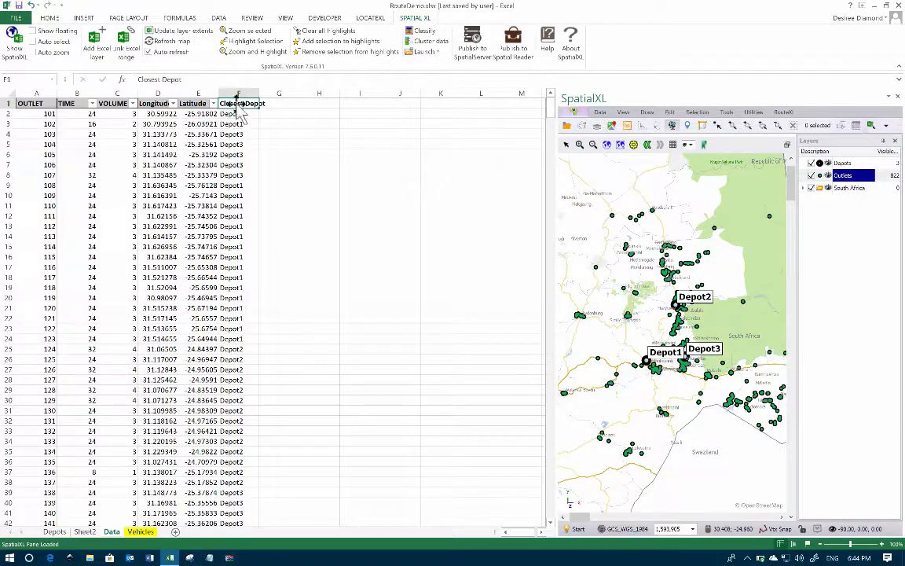
Step: Check the Closest Depot lookup formula on the Data sheet and the source data range of the Outlets layer
click(234, 123)
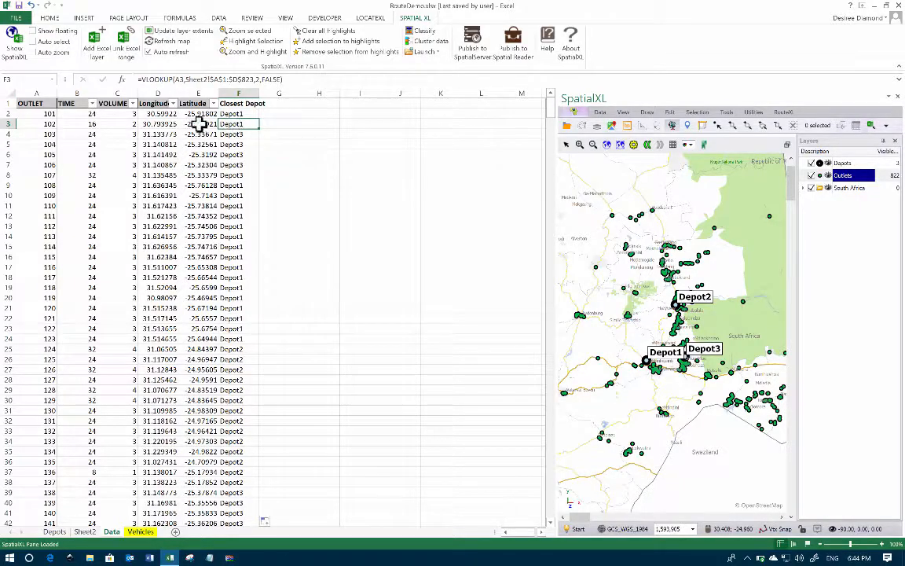
click(149, 133)
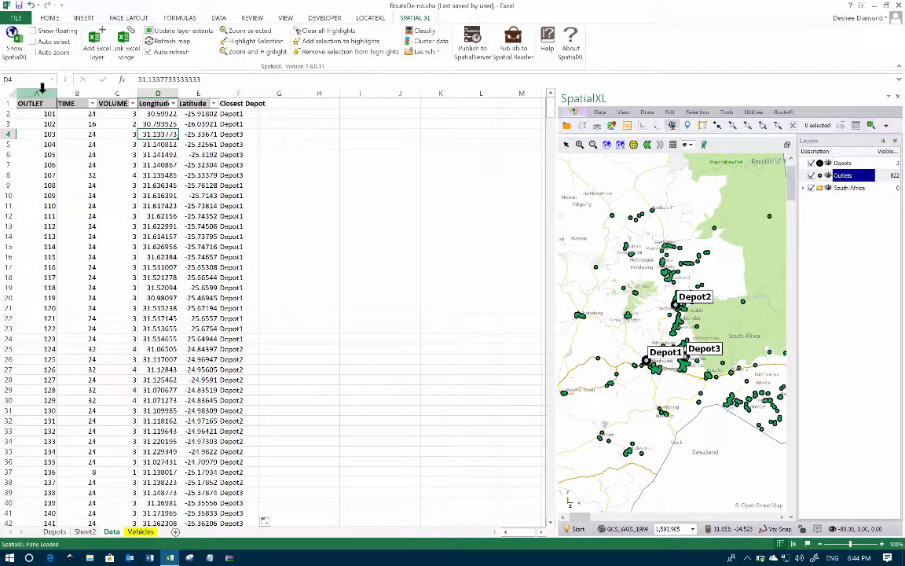
right_click(851, 174)
click(850, 177)
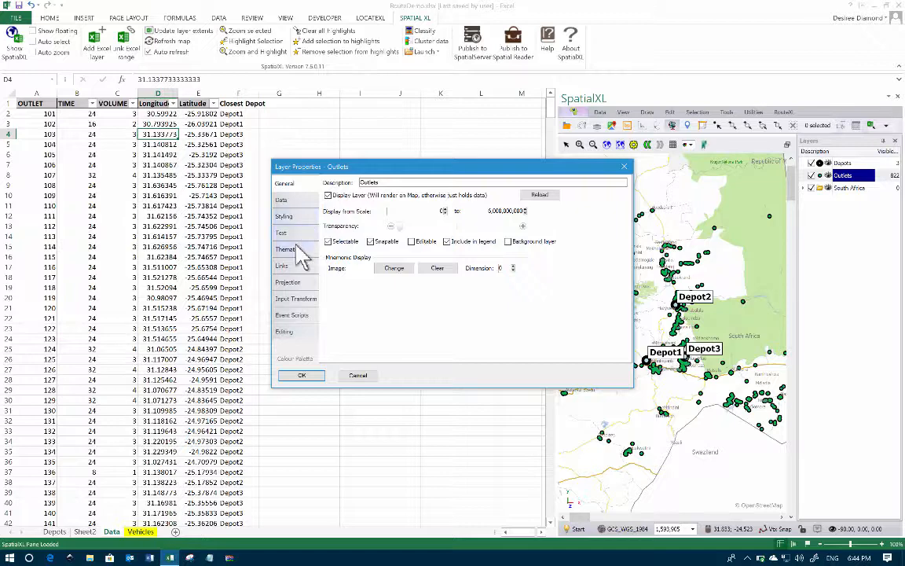
click(297, 249)
click(295, 202)
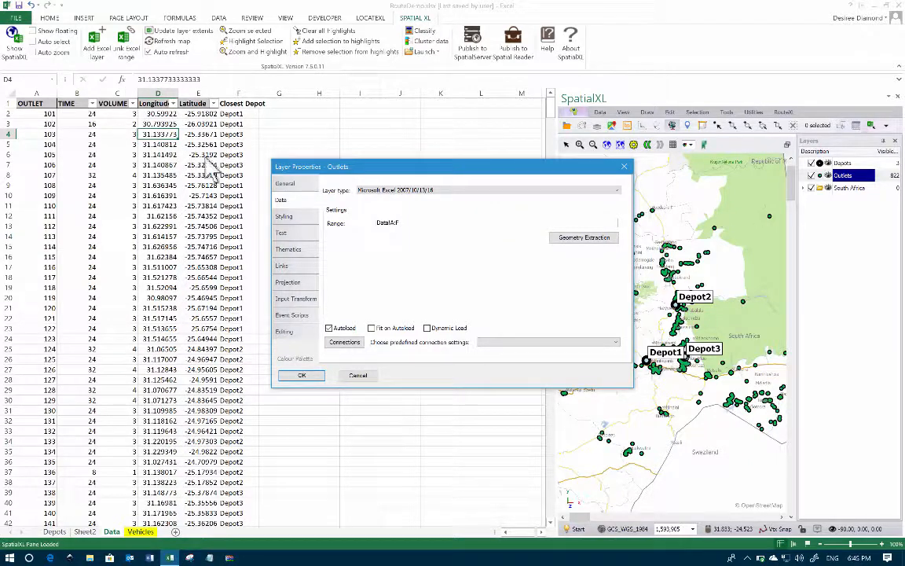
click(626, 169)
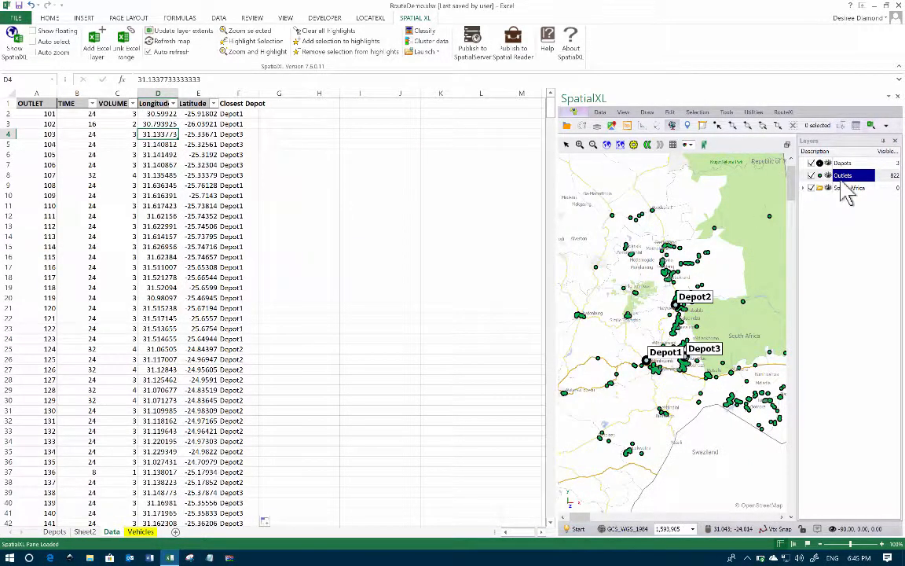
Step: Set up a colour theme on the Outlets layer based on the Closest Depot column, with unique colours per value
click(575, 529)
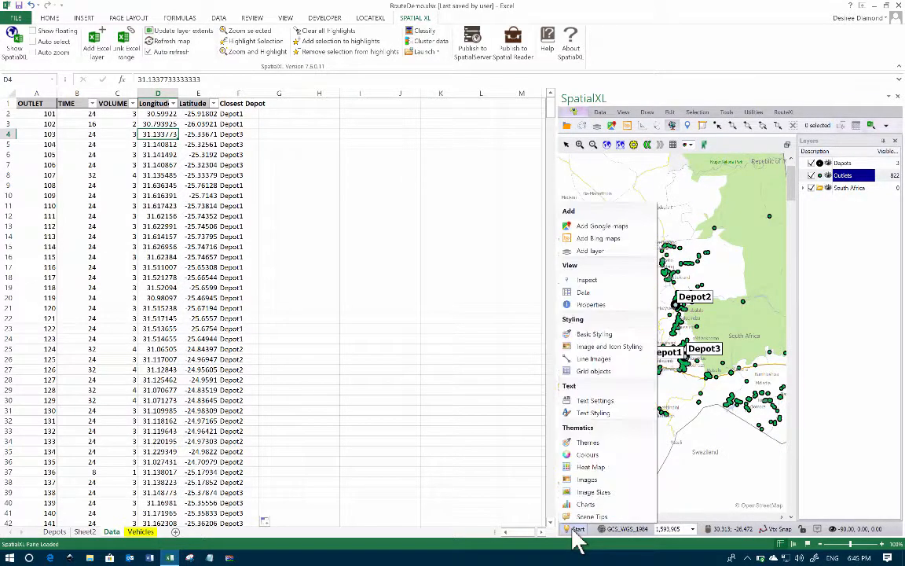
click(602, 441)
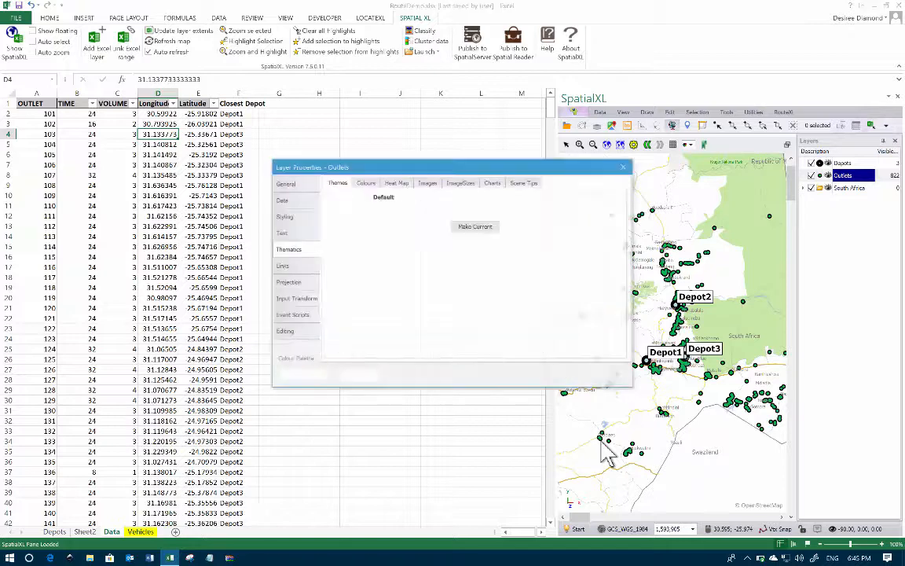
click(366, 183)
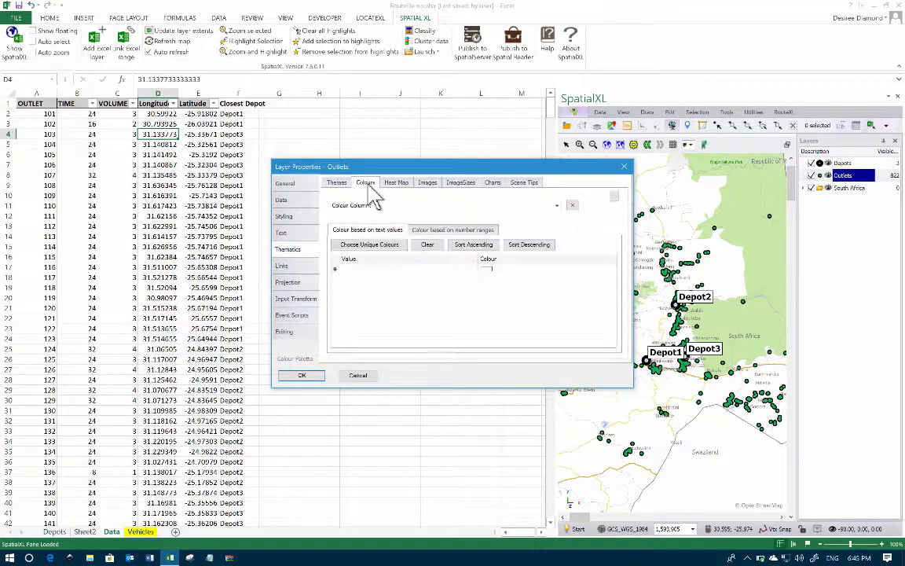
click(558, 206)
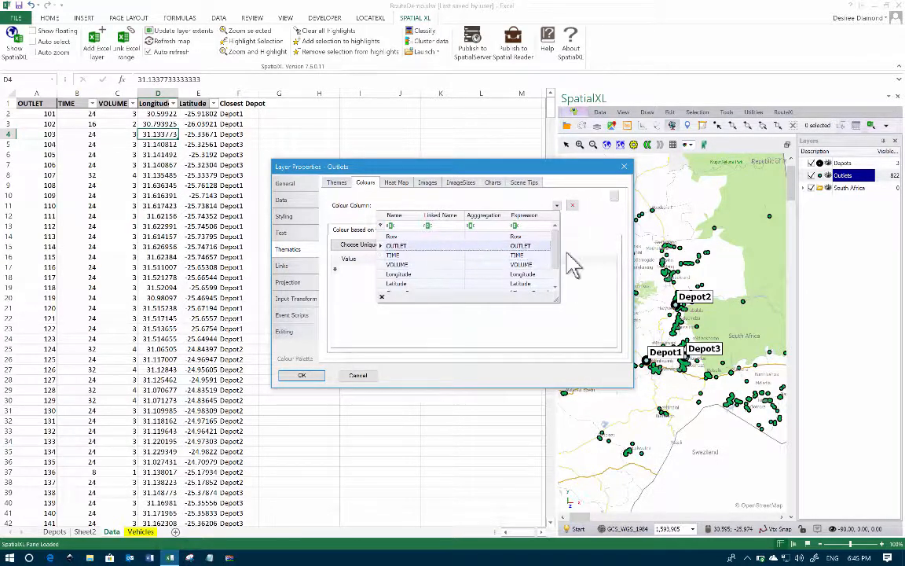
drag(556, 253, 555, 284)
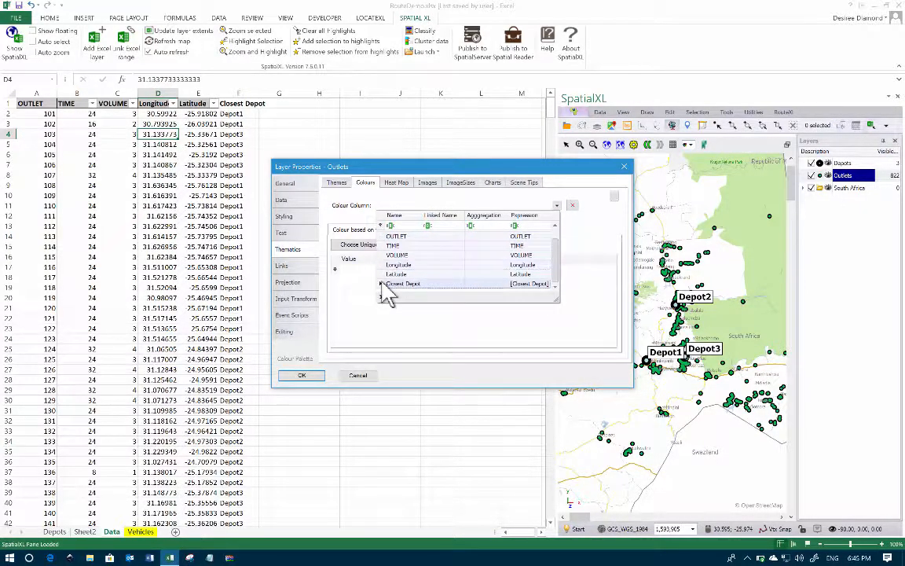
click(393, 283)
click(396, 251)
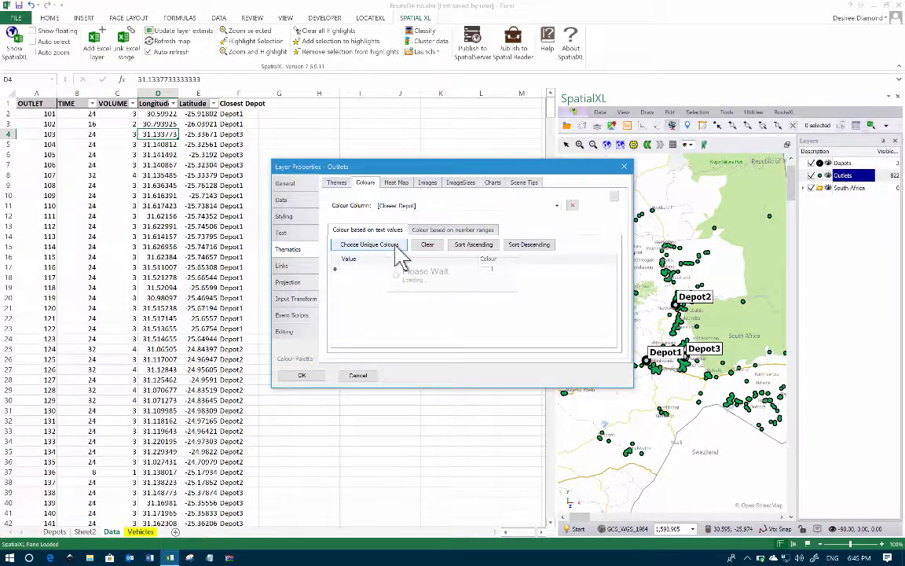
Step: Recolour the depot values with the Bold palette, apply the theme and expand the Outlets layer's legend
click(296, 360)
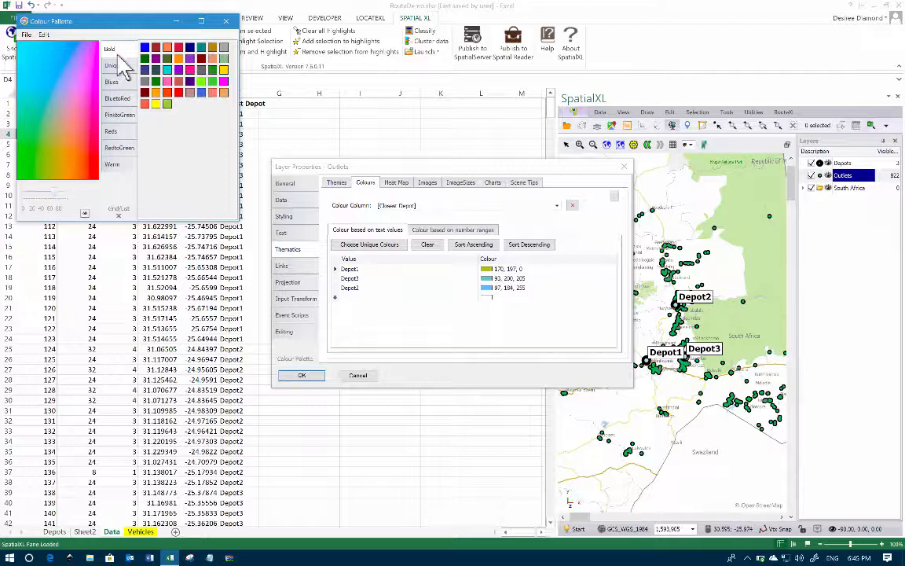
drag(433, 240, 456, 281)
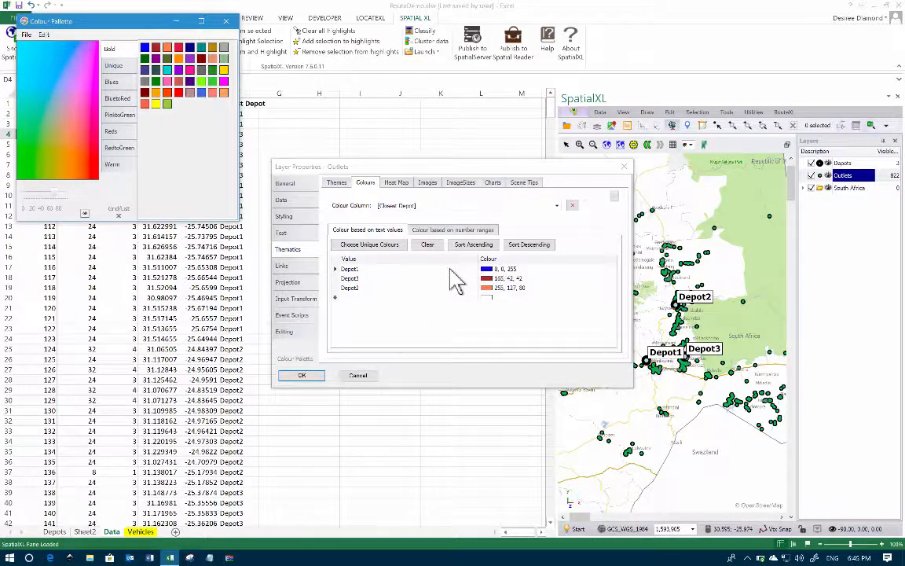
click(225, 21)
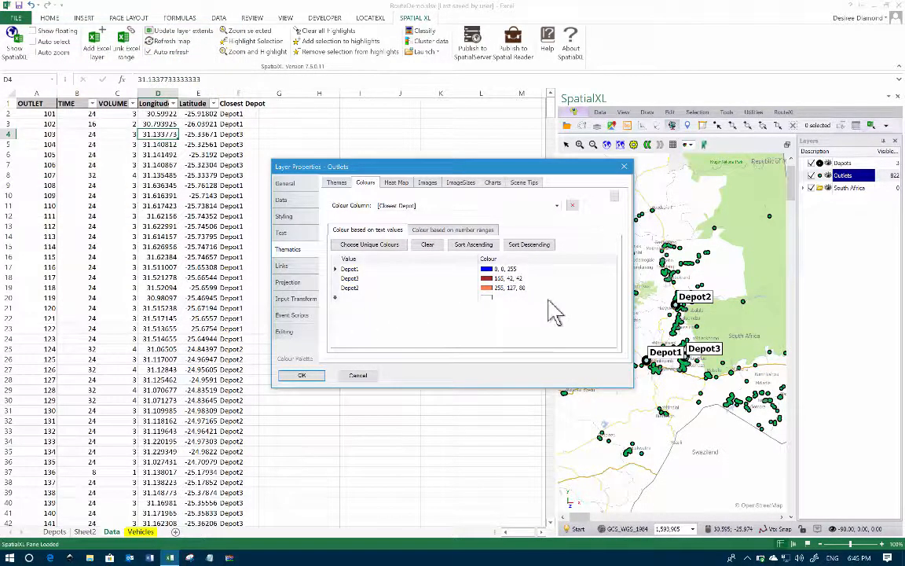
click(300, 376)
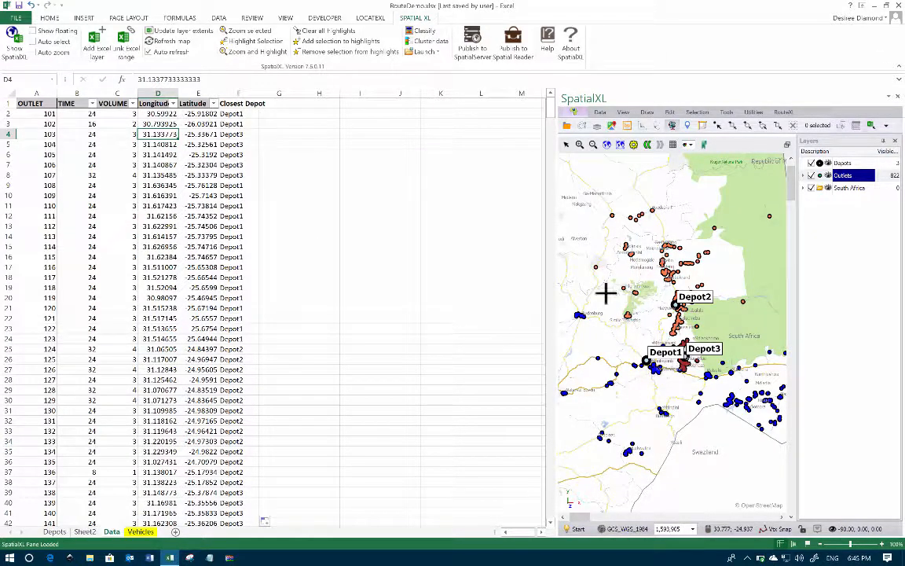
click(804, 174)
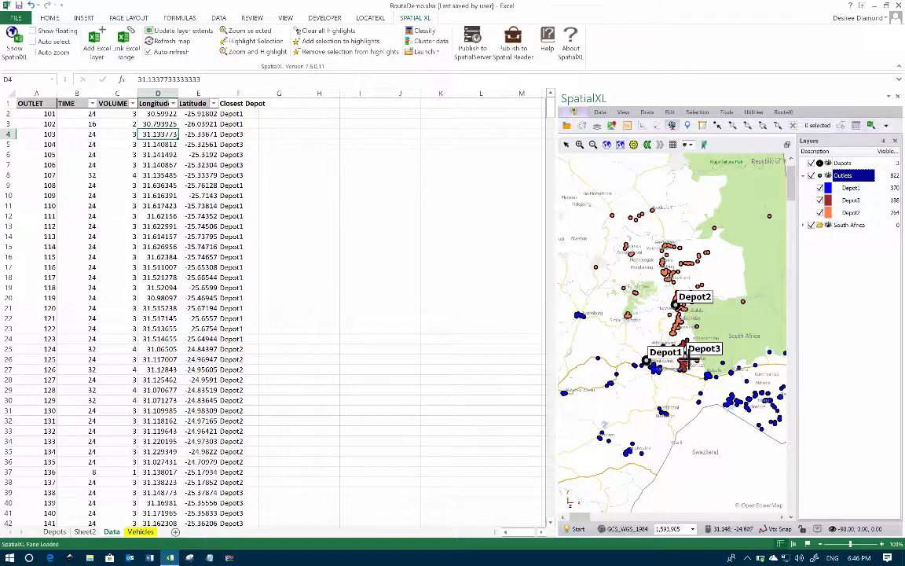